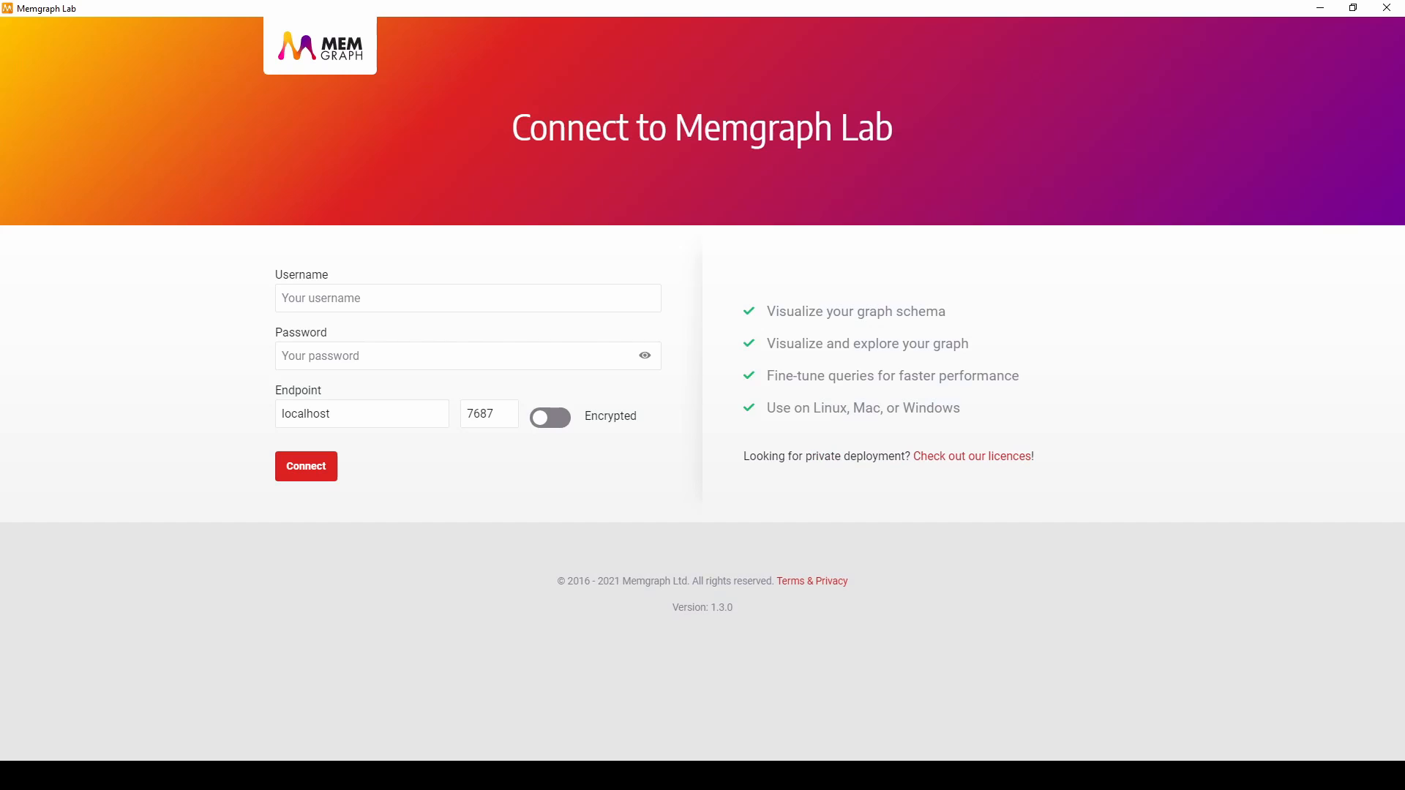
# - Connect to the database at localhost, port 7687, and load the Europe road network dataset
pyautogui.click(298, 475)
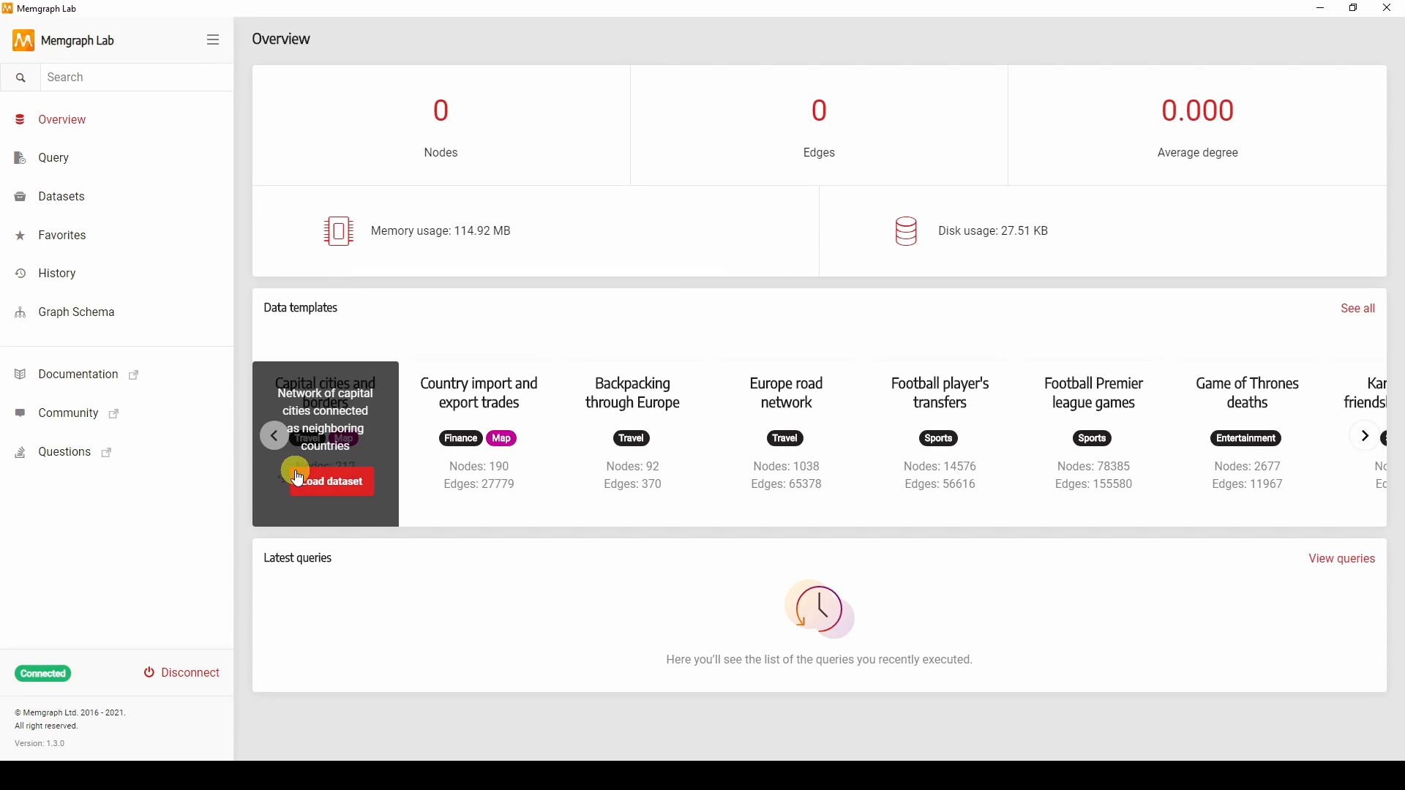
pyautogui.click(91, 196)
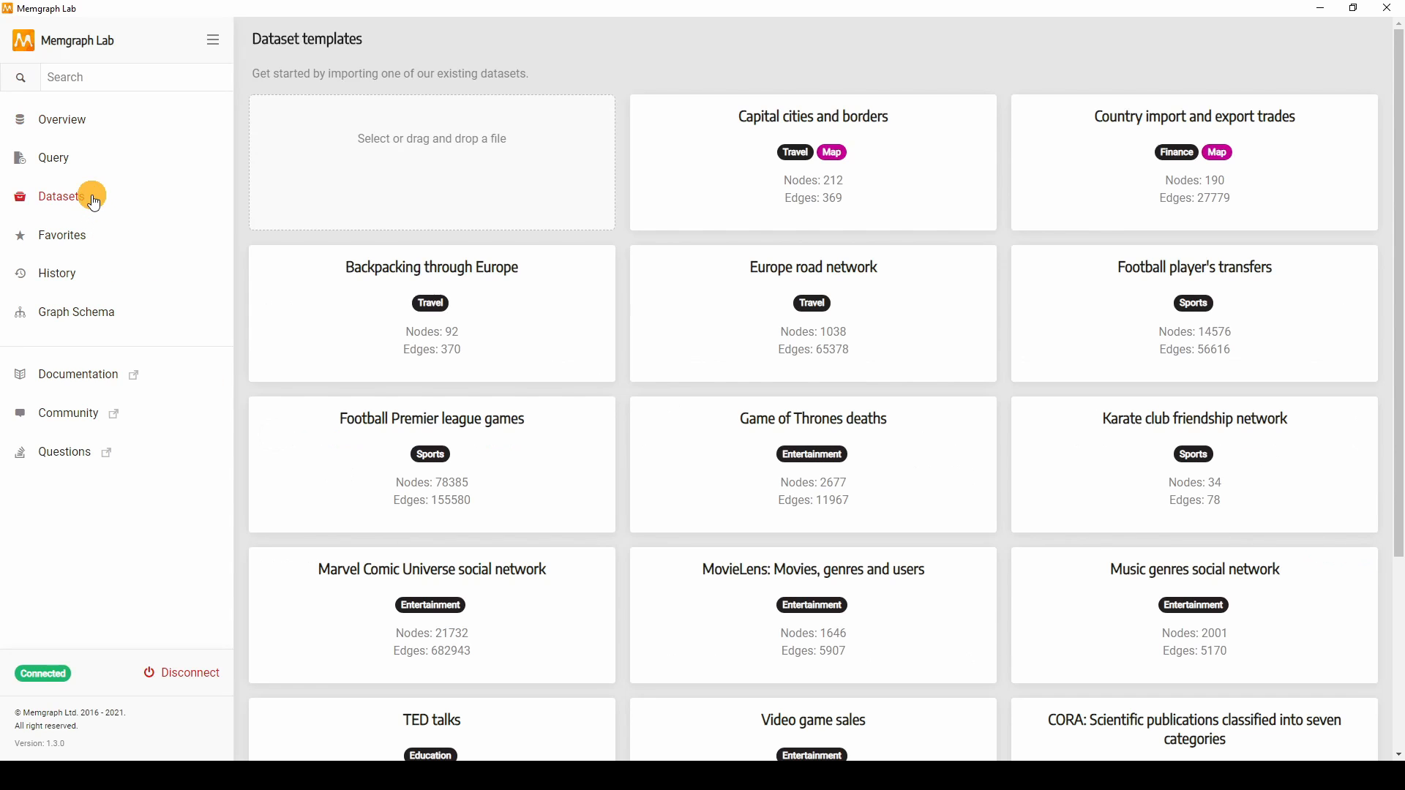
pyautogui.moveTo(715, 314)
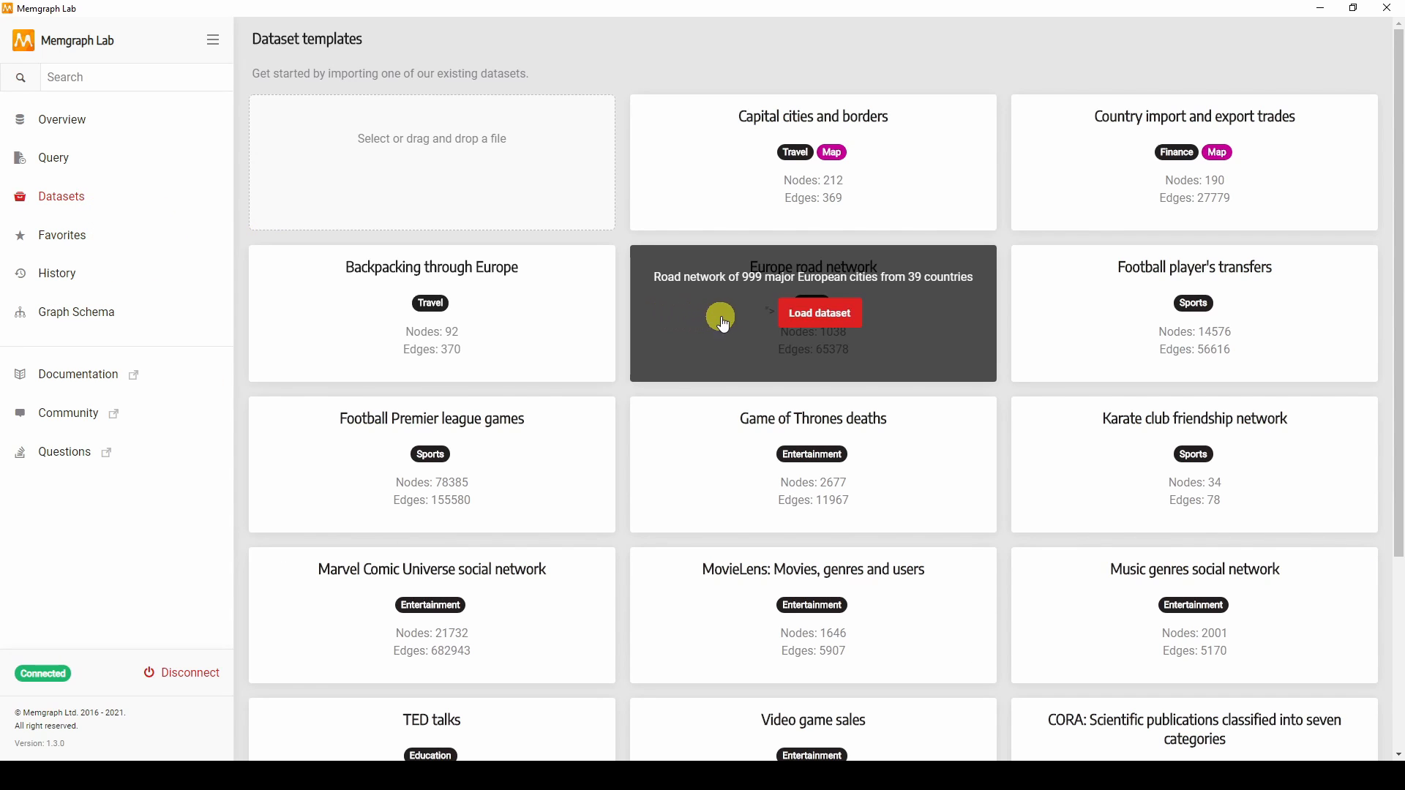
pyautogui.click(810, 315)
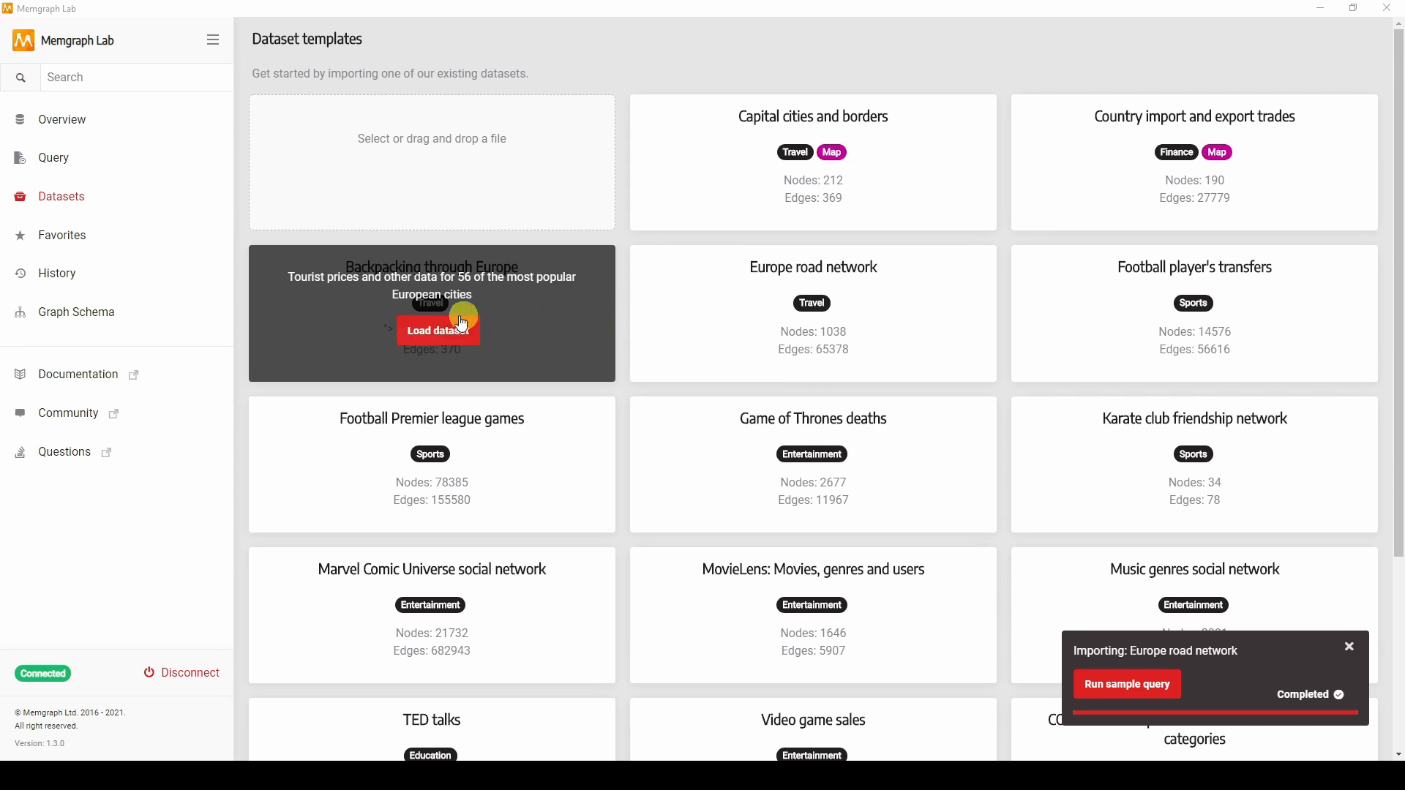
# - Generate the graph schema for the imported Europe road network data
pyautogui.click(100, 323)
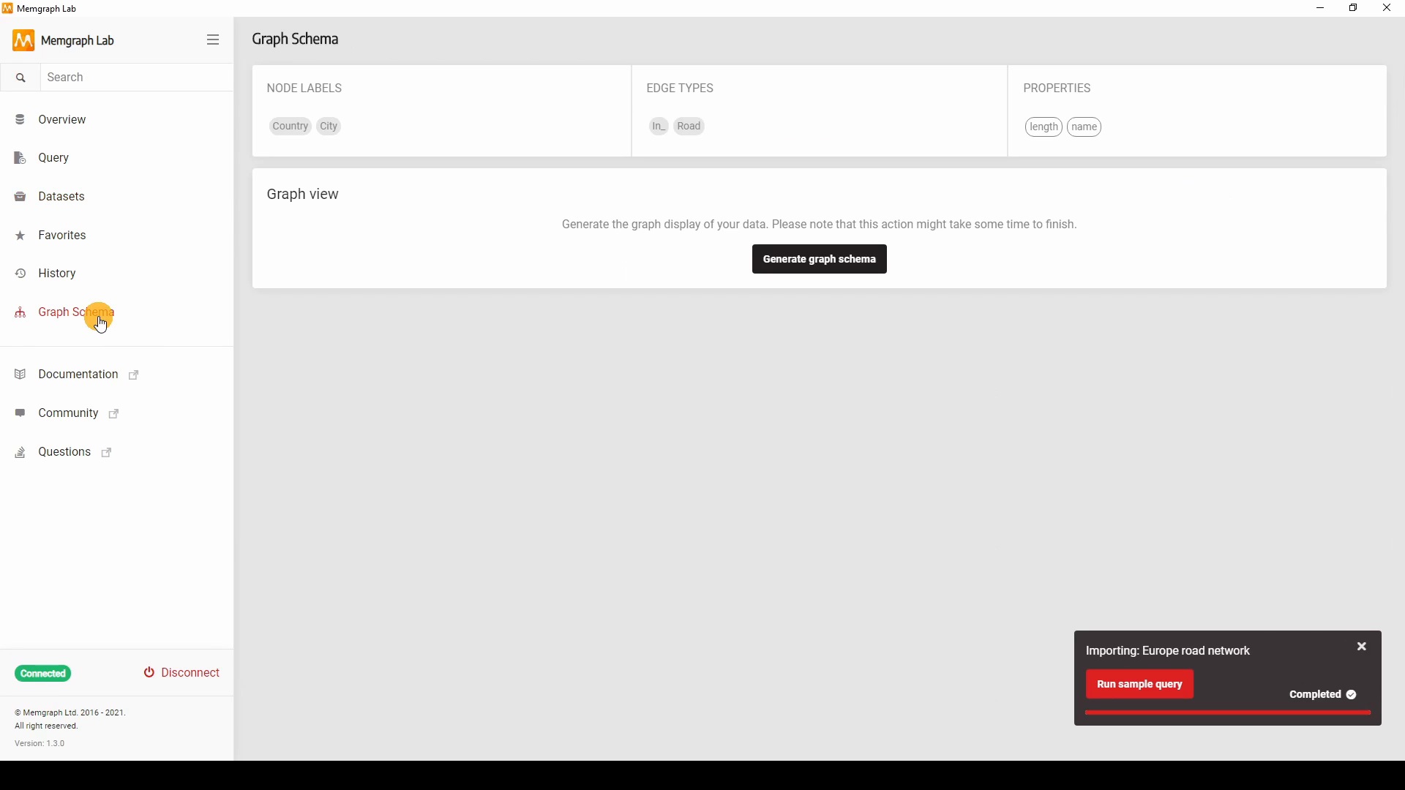
pyautogui.click(780, 265)
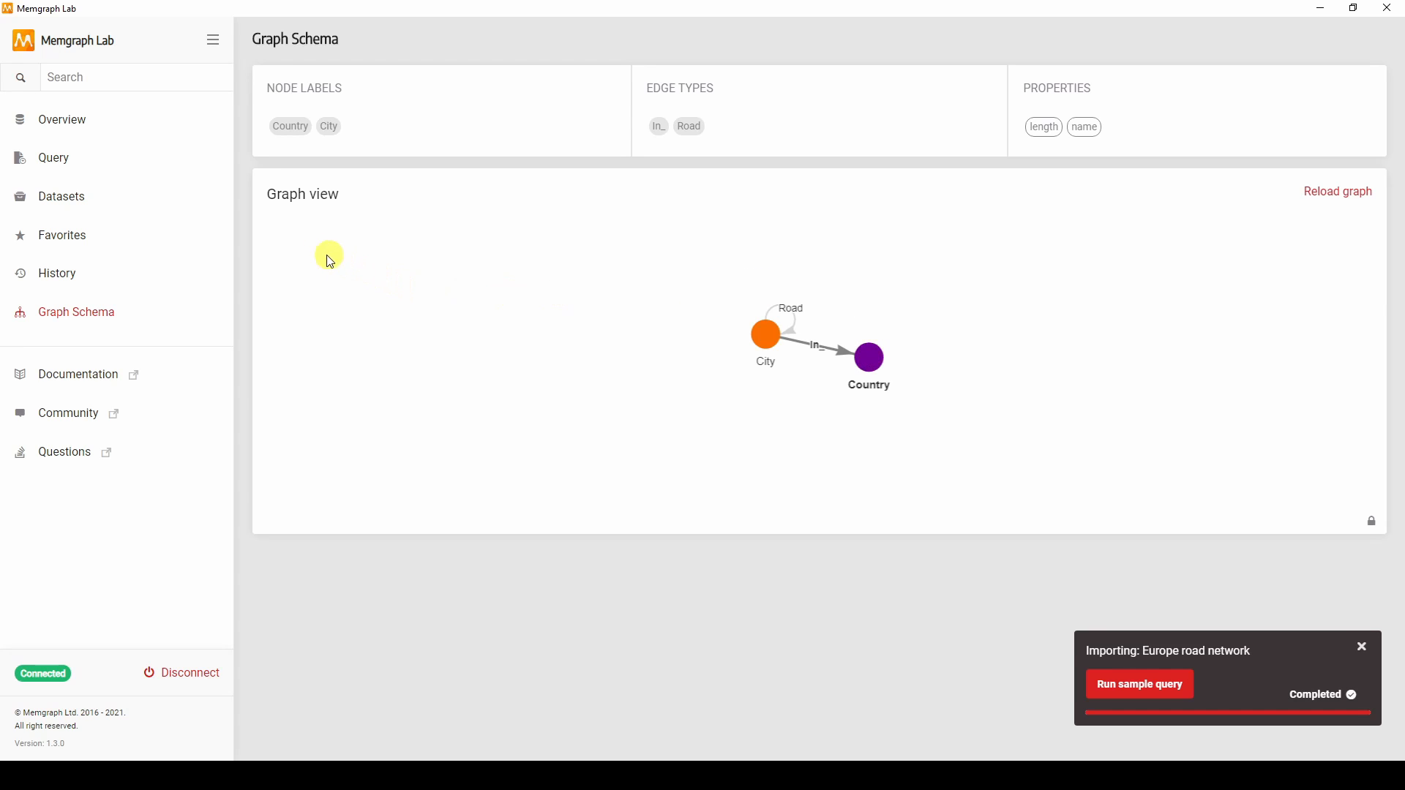
# - Go to the query view and inspect the properties of the road edge between London and Paris
pyautogui.click(150, 174)
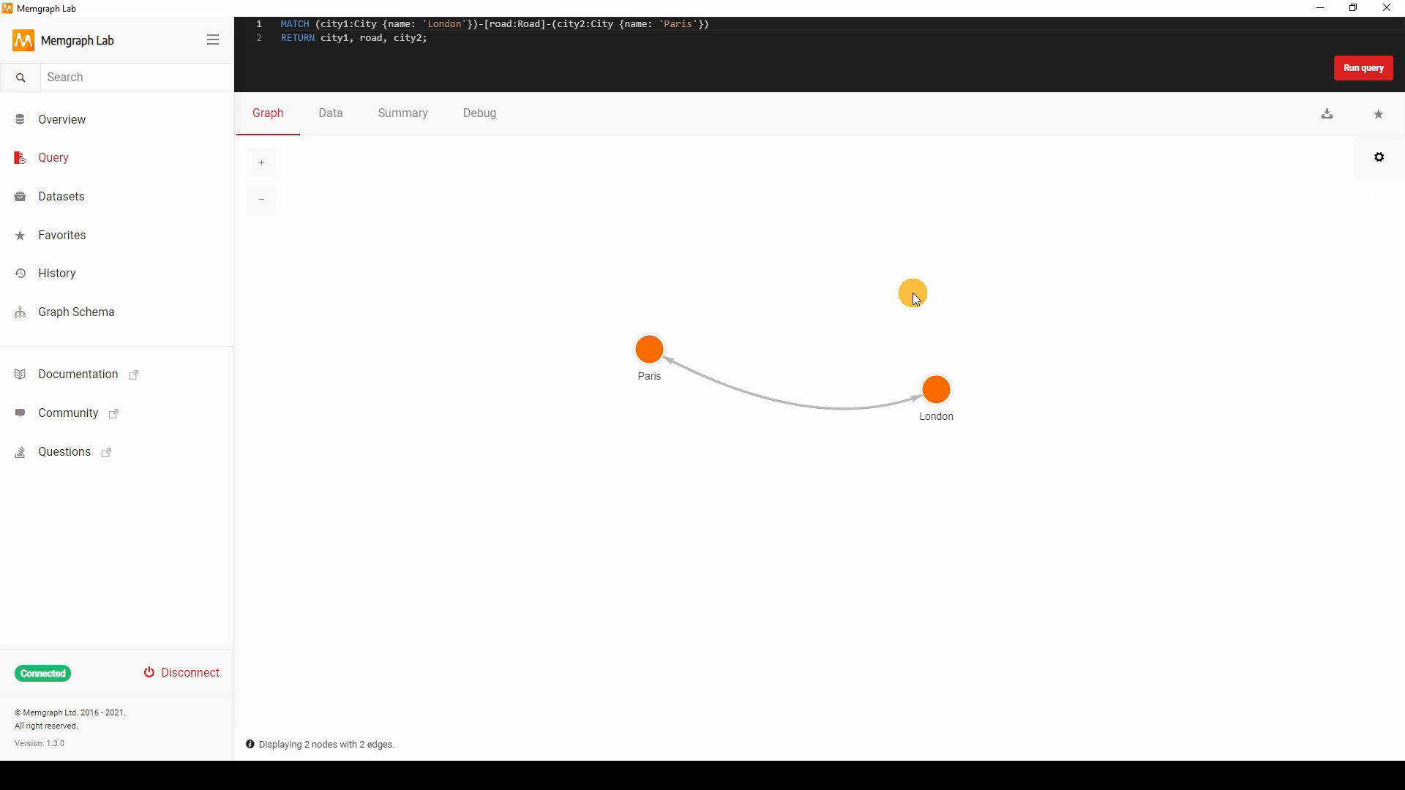
pyautogui.click(796, 414)
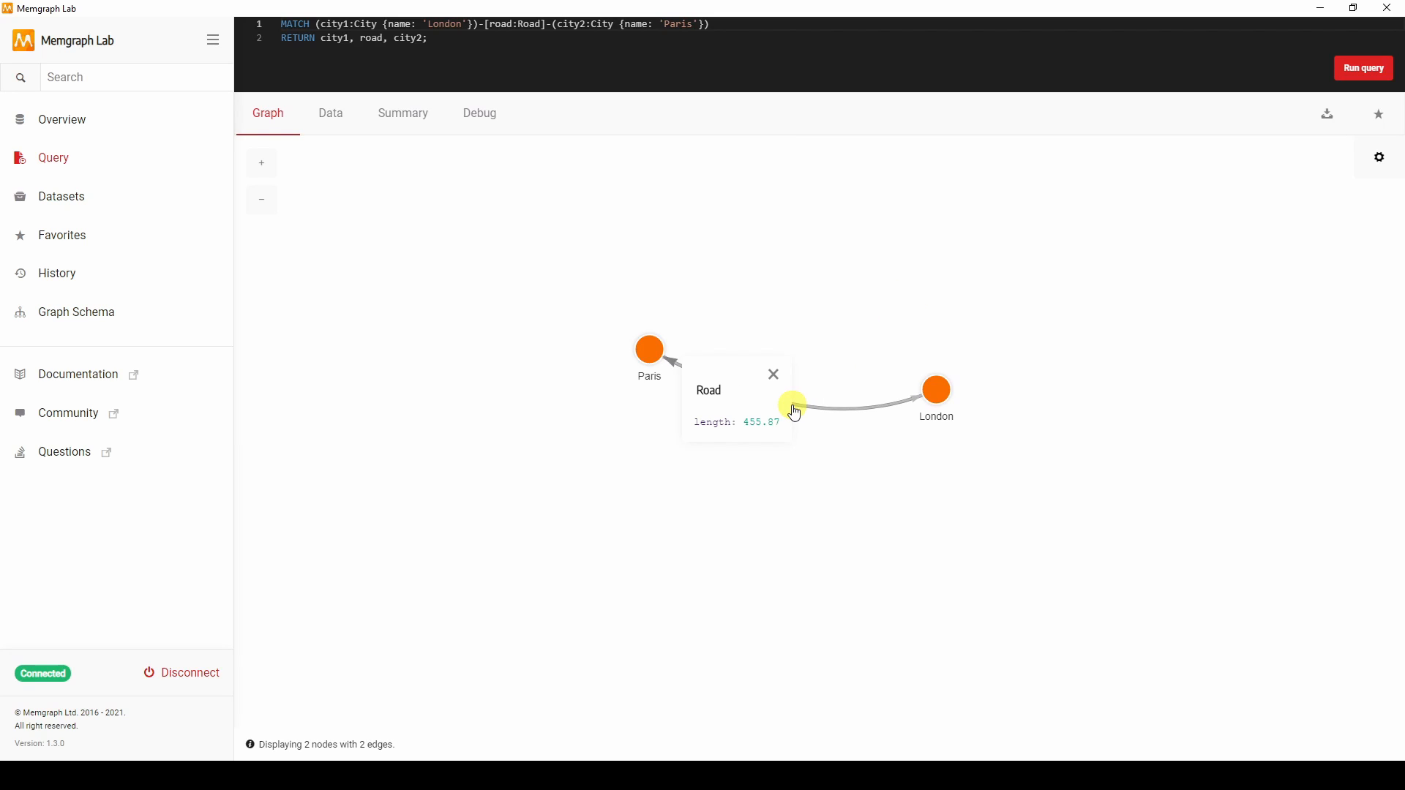
pyautogui.click(774, 376)
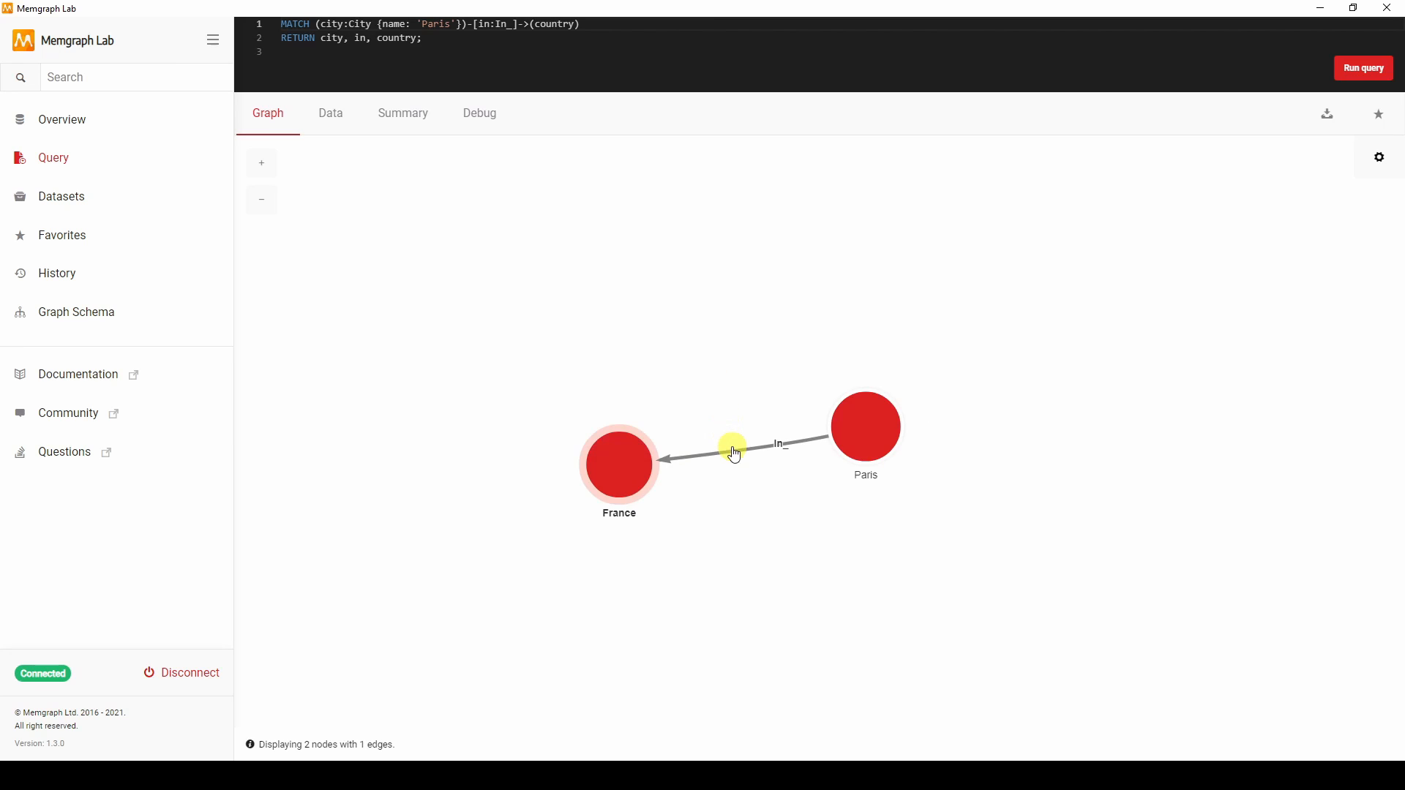
# - Inspect the In_ relationship connecting Paris to France in the query's graph result
pyautogui.click(733, 447)
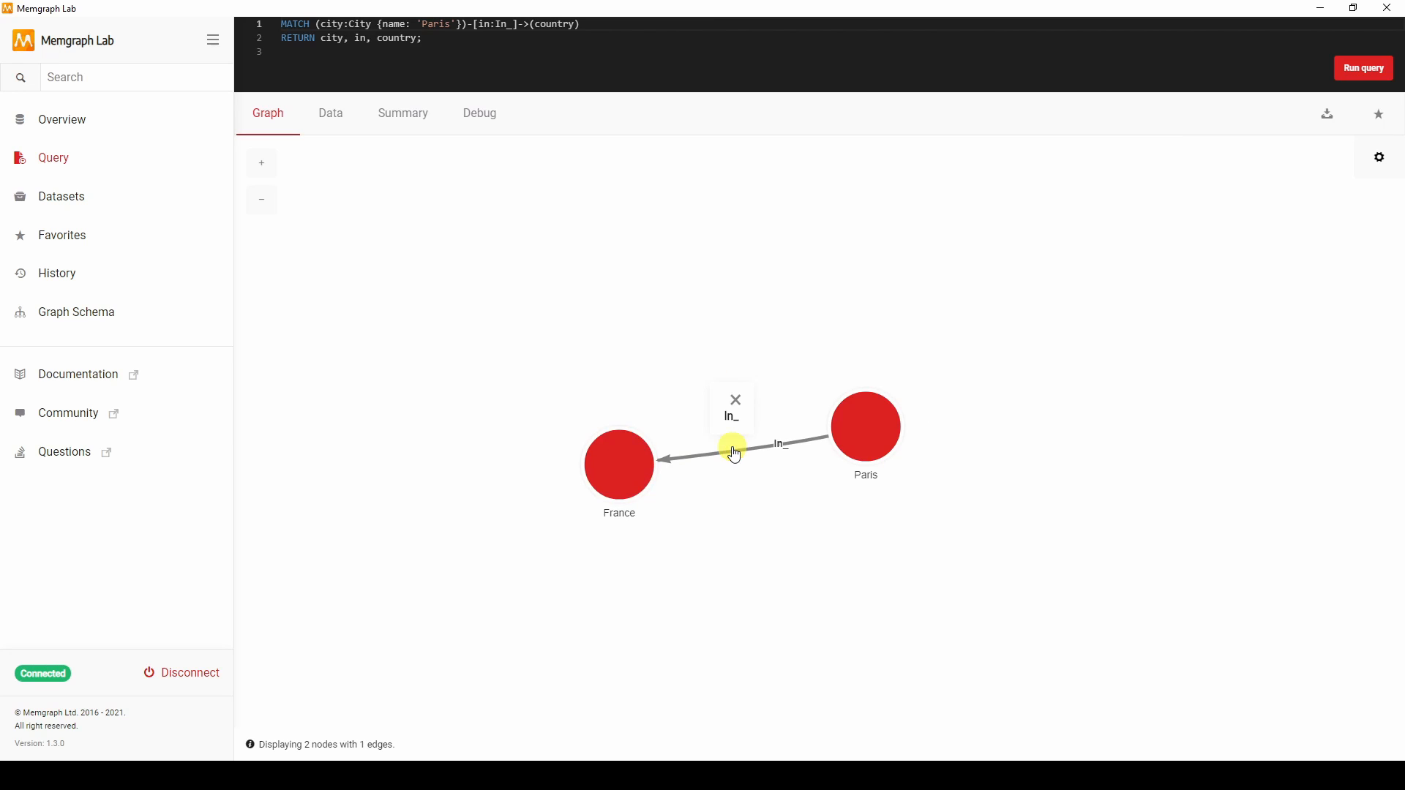
pyautogui.doubleClick(732, 414)
pyautogui.click(735, 469)
pyautogui.click(737, 504)
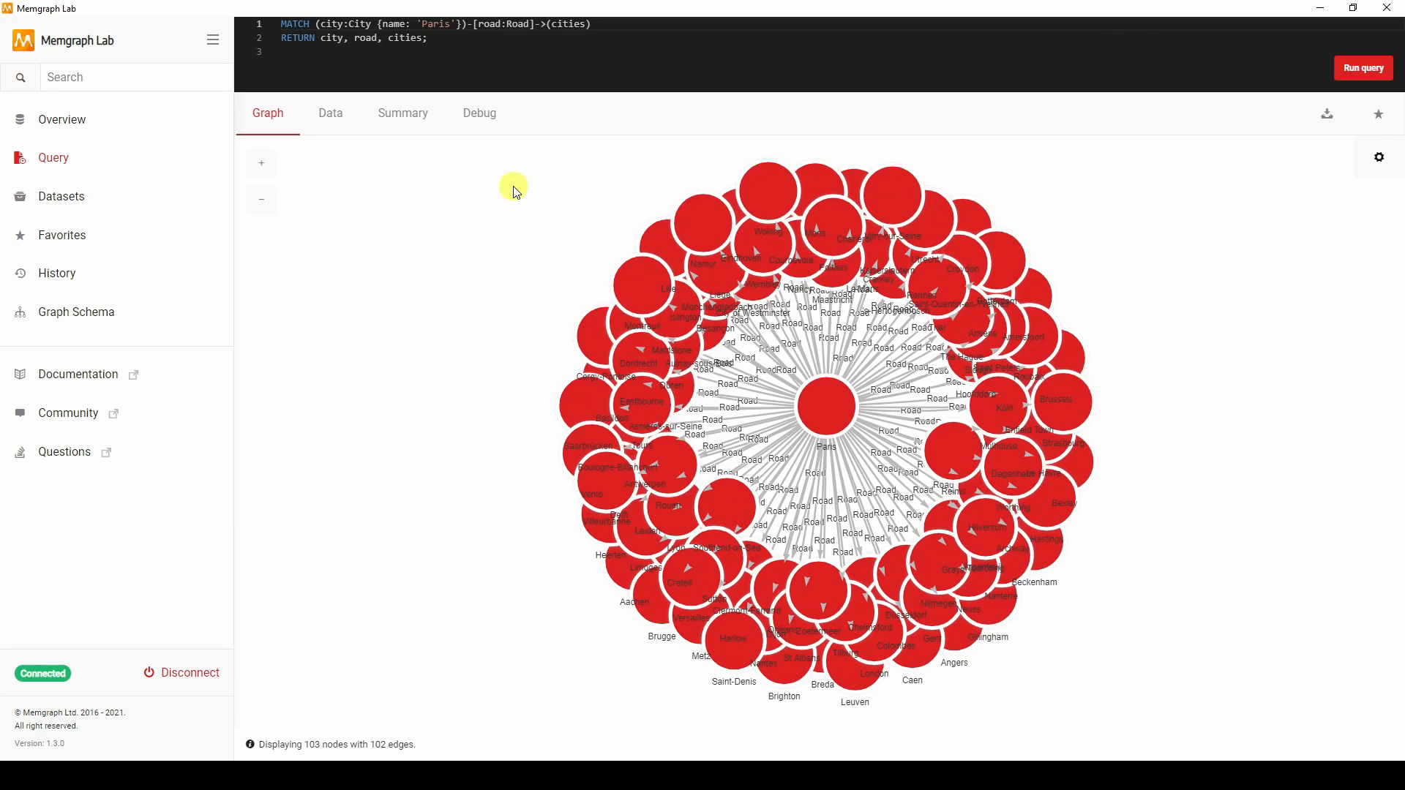
# - Inspect the Paris and London city nodes and the length of the road edge from Paris to London
pyautogui.click(822, 405)
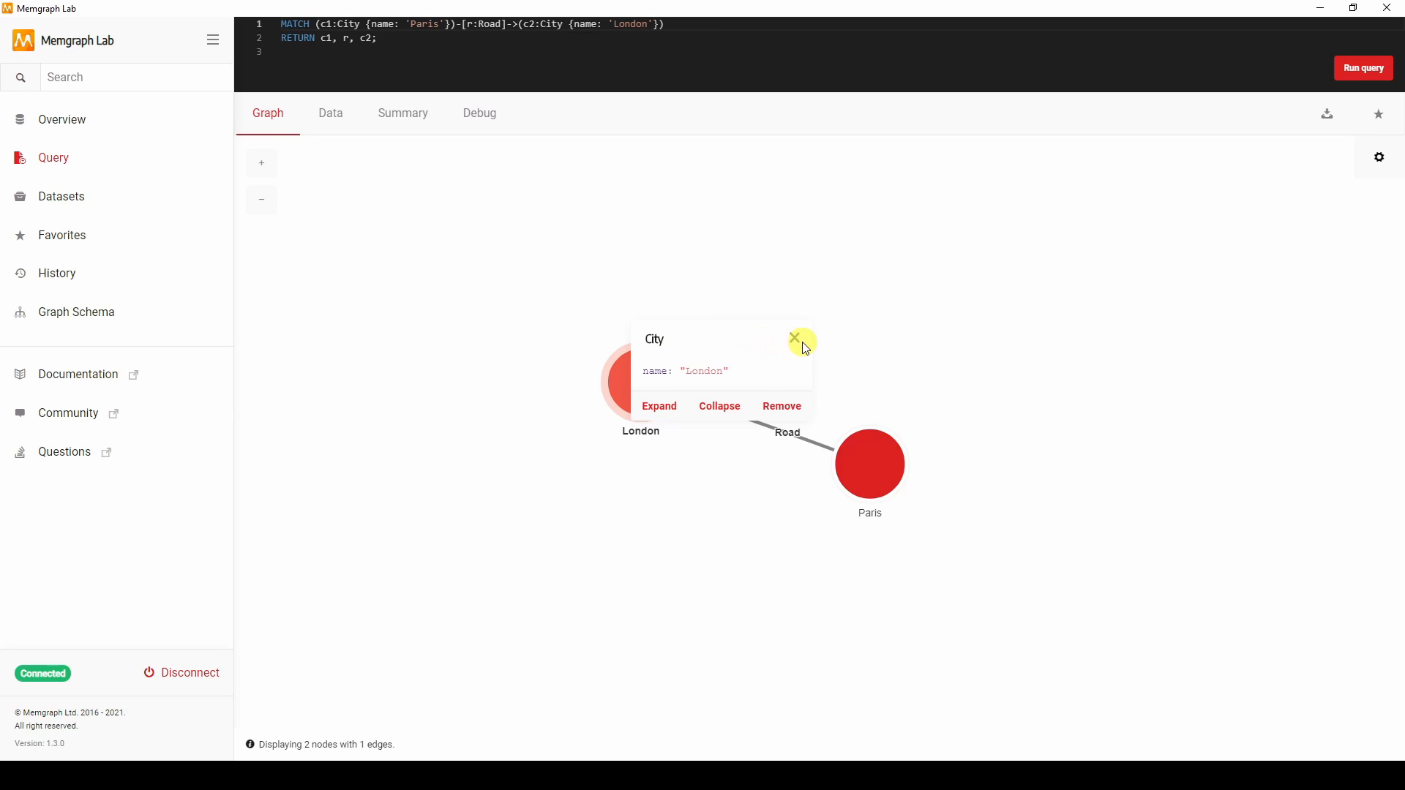
pyautogui.click(800, 349)
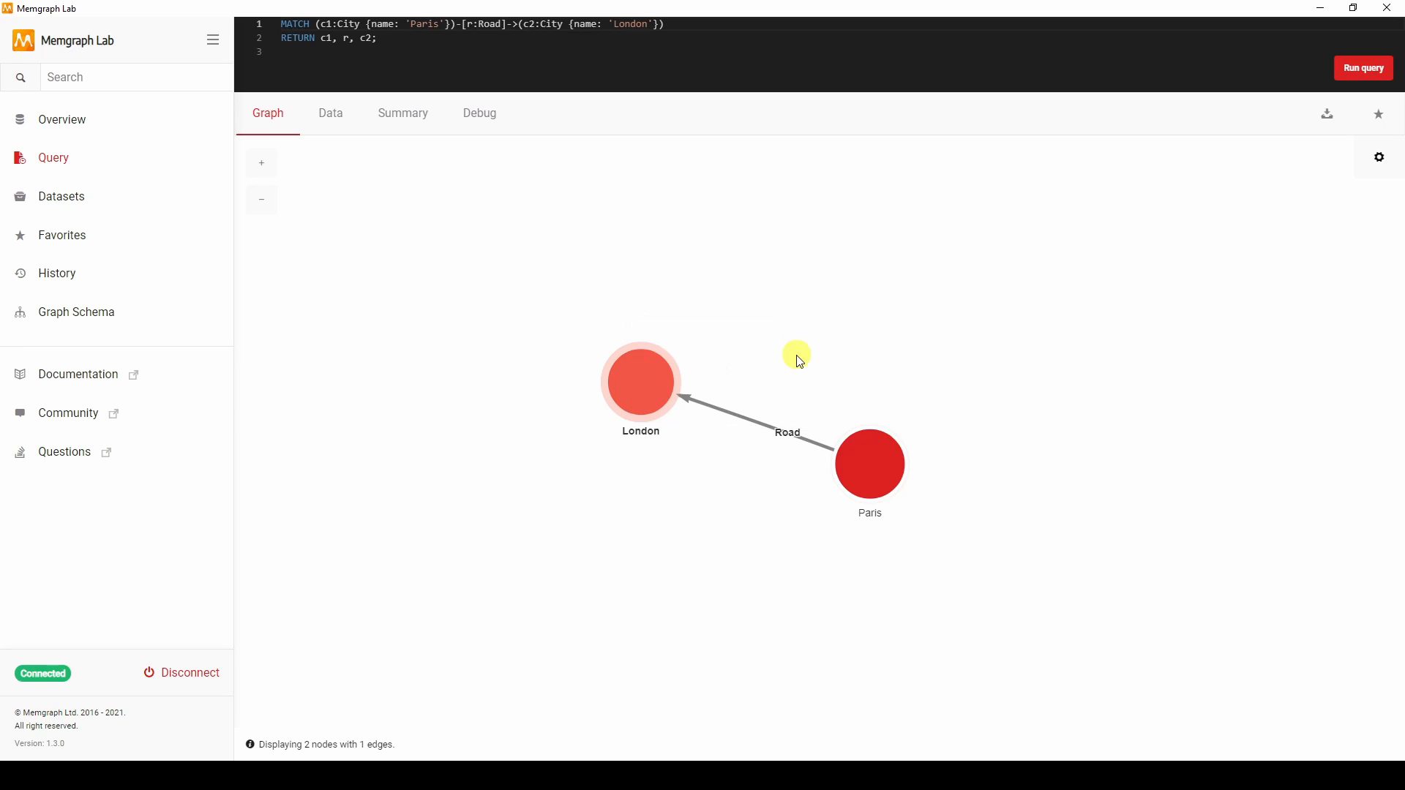
pyautogui.click(733, 413)
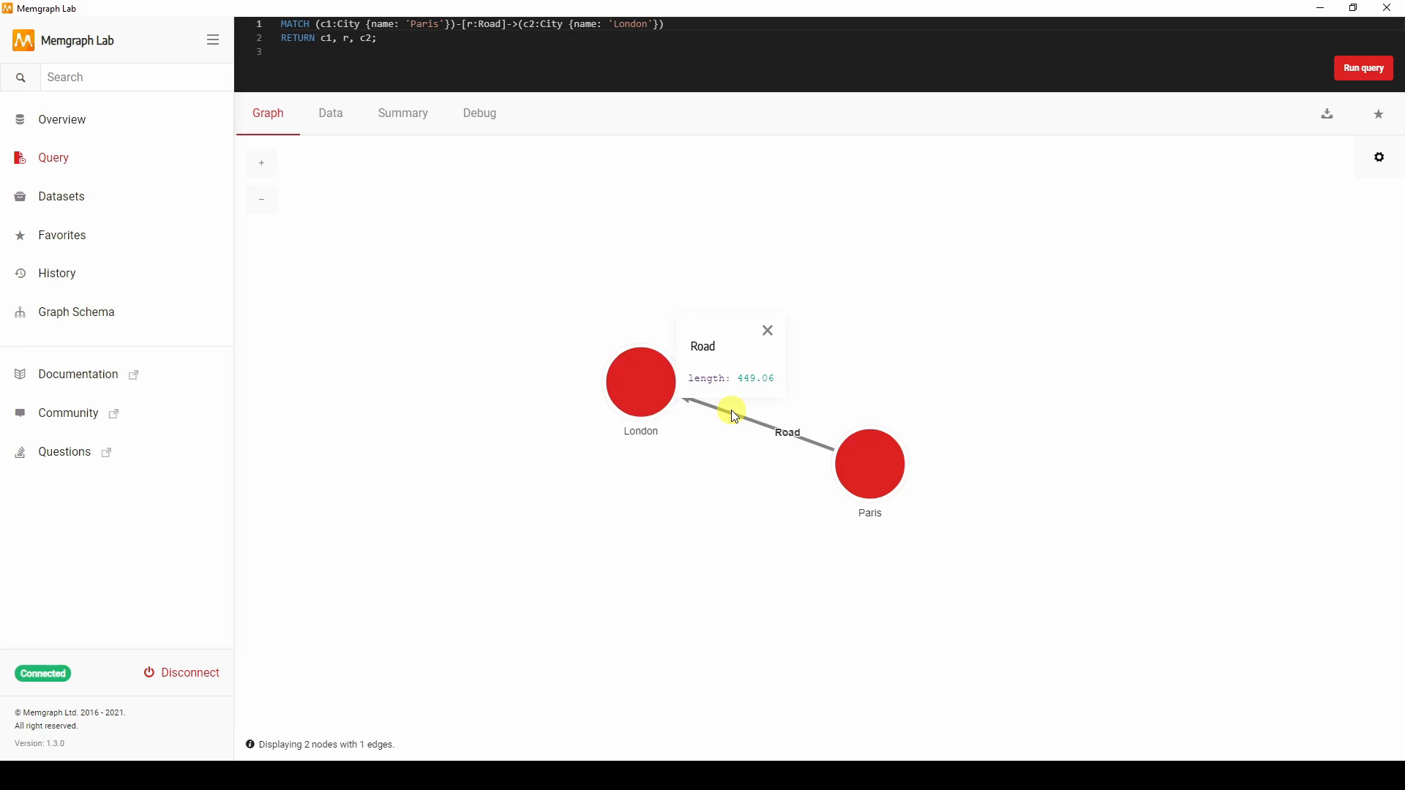
pyautogui.moveTo(734, 379); pyautogui.dragTo(846, 382)
pyautogui.click(769, 331)
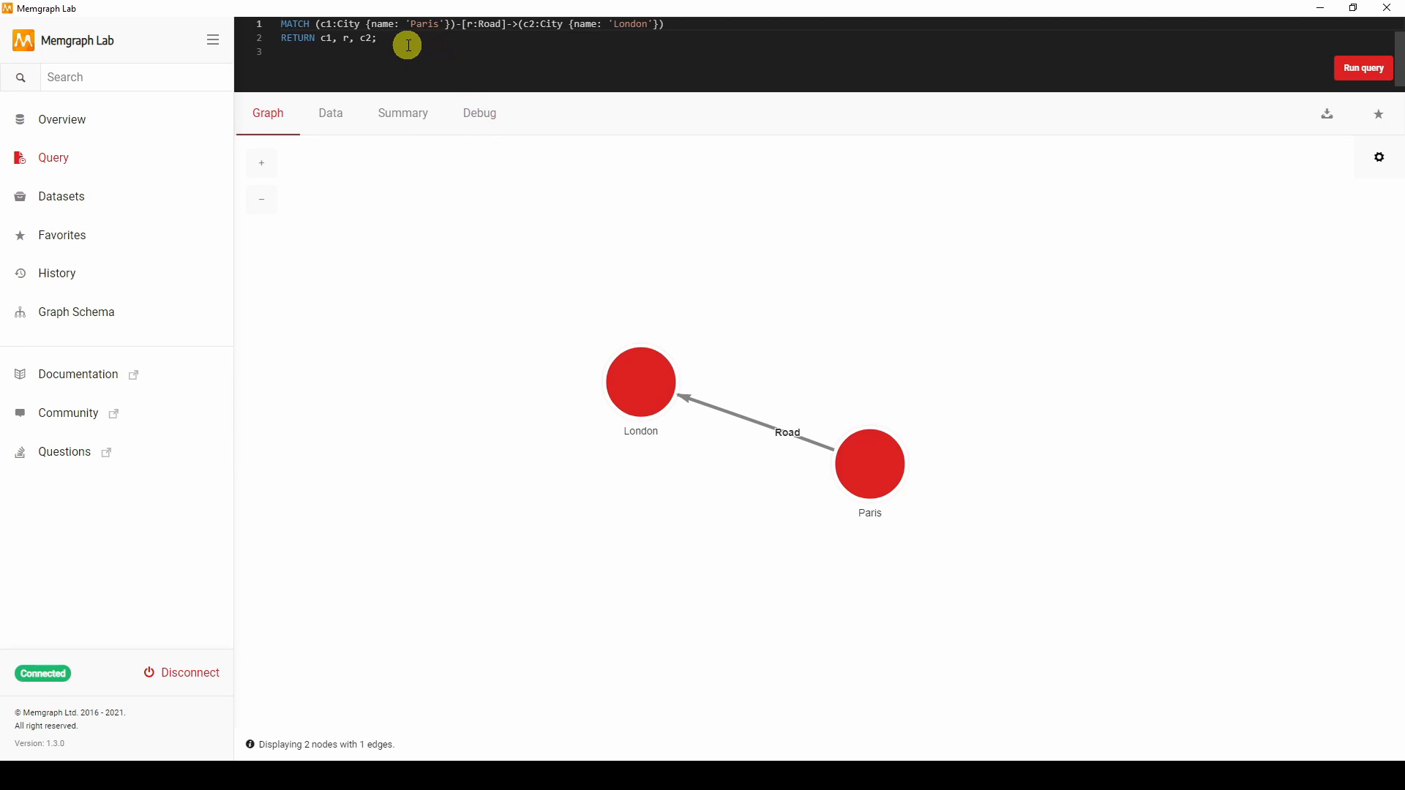
# - Replace the Paris-to-London query with MATCH (c:Country) RETURN c.name ORDER BY c.name; and run it
pyautogui.moveTo(408, 44); pyautogui.dragTo(251, 22)
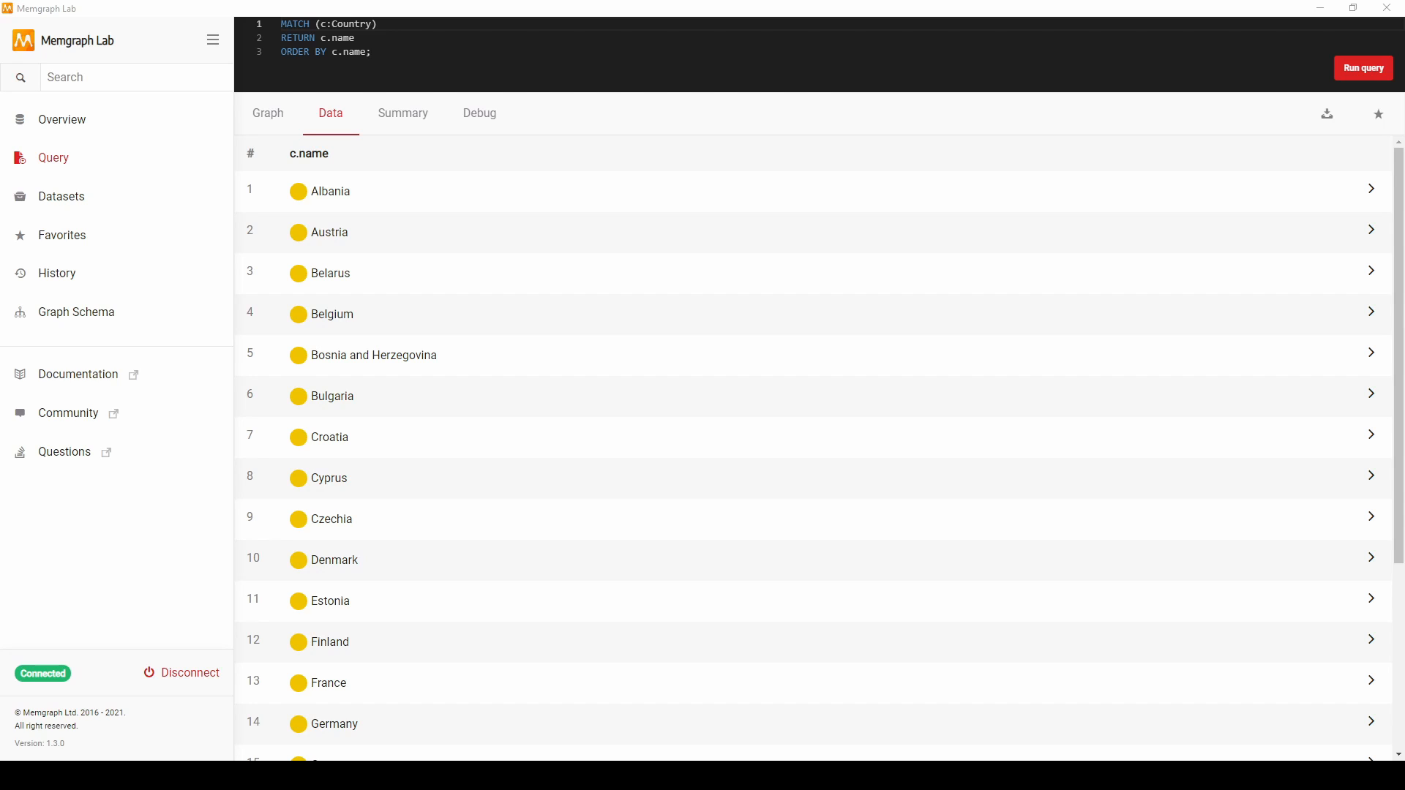
# - Replace the query with MATCH (c:City)-[:In_]->(:Country {name: "United Kingdom"}) RETURN c.name ORDER BY c.name; and run it
pyautogui.click(378, 47)
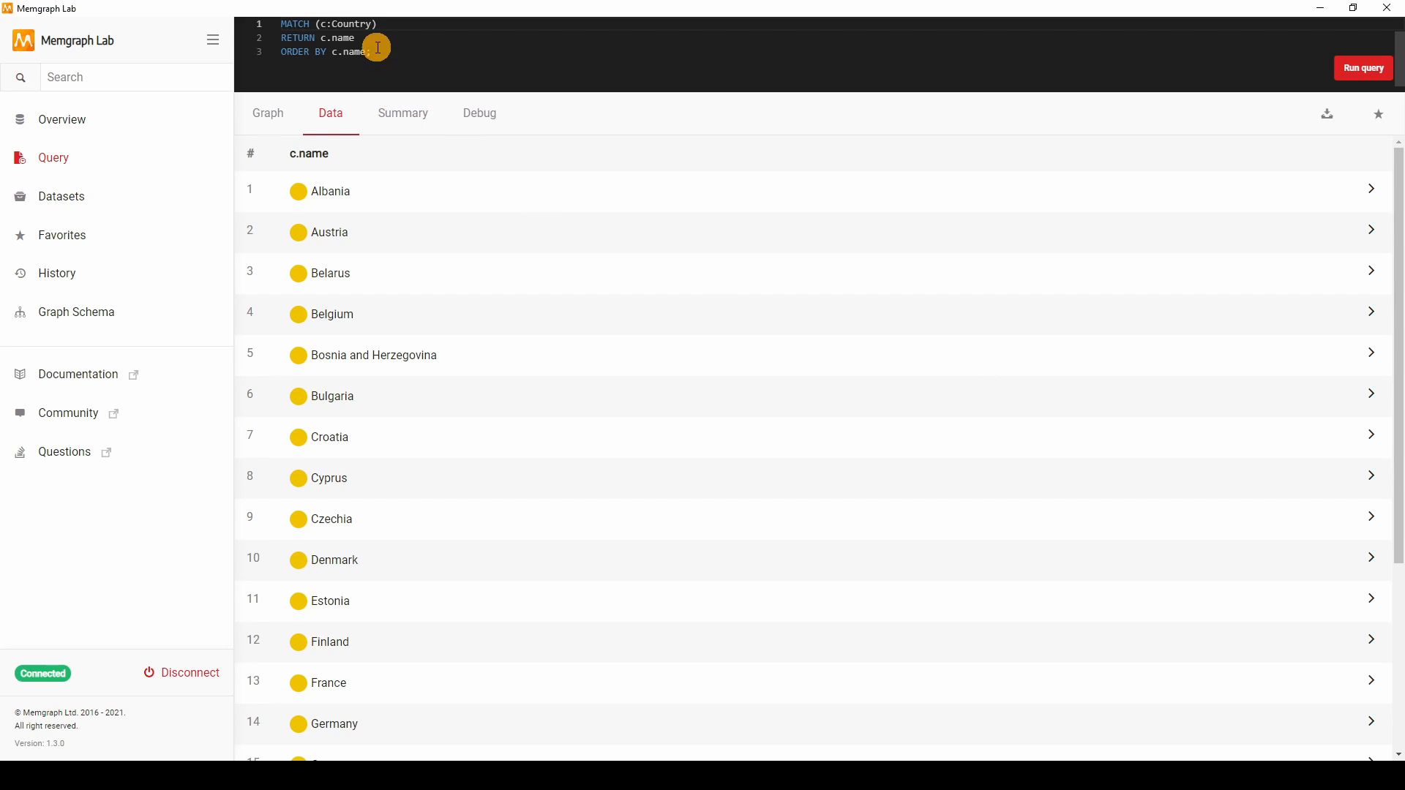
pyautogui.hotkey('ctrl', 'a')
pyautogui.write('MATCH (c:City)-[:In_]->(:Country {name: "United Kingdom"}) RETURN c.name ORDER BY c.name;')
pyautogui.hotkey('ctrl', 'Return')
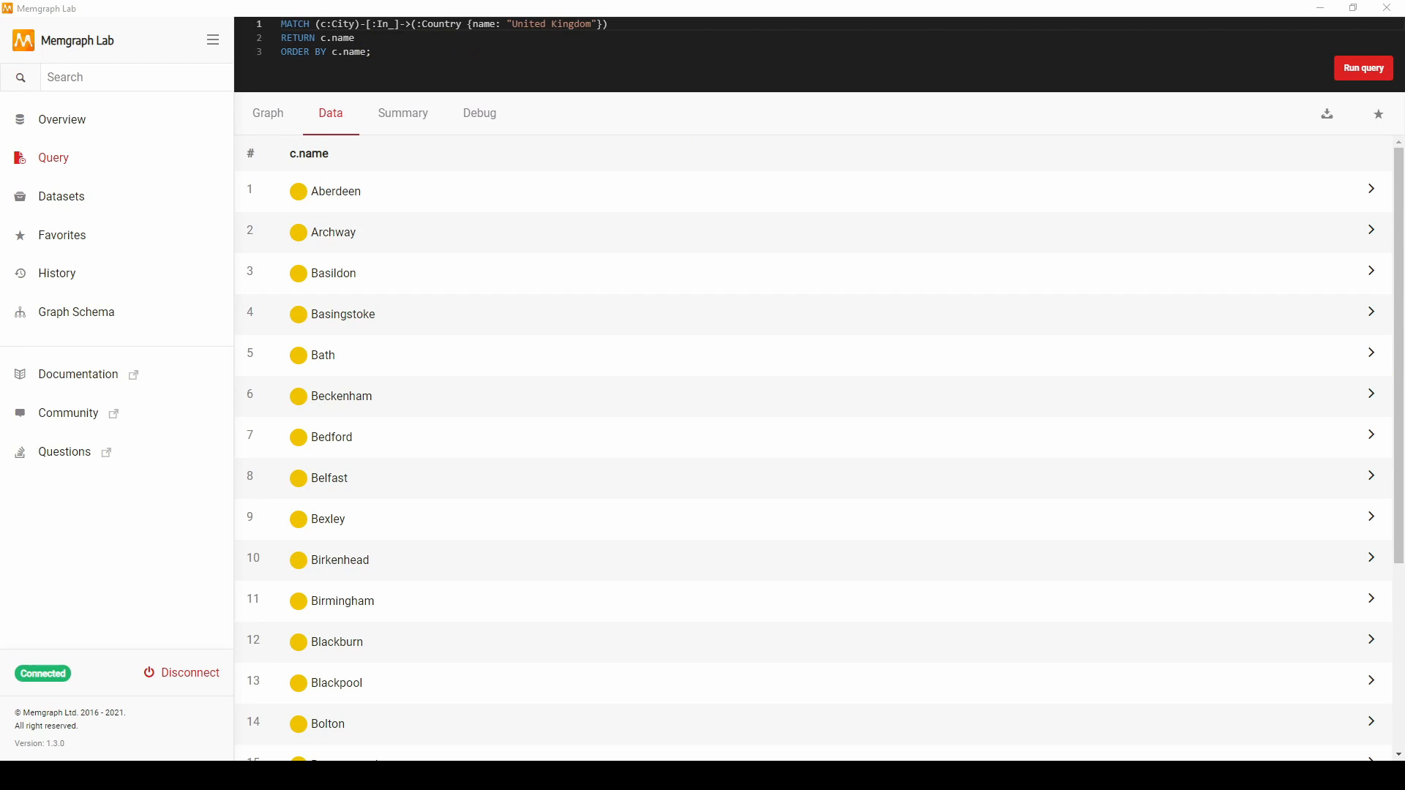
# - Replace the query with MATCH (:City {name: "London"})-[r:Road]->(c:City) WHERE r.length < 10 RETURN c.name ORDER BY c.name; and run it
pyautogui.click(510, 60)
pyautogui.hotkey('ctrl', 'a')
pyautogui.press('BackSpace')
pyautogui.write('MATCH (:City {name: "London"})-[r:Road]->(c:City) WHERE r.length < 10 RETURN c.name ORDER BY c.name;')
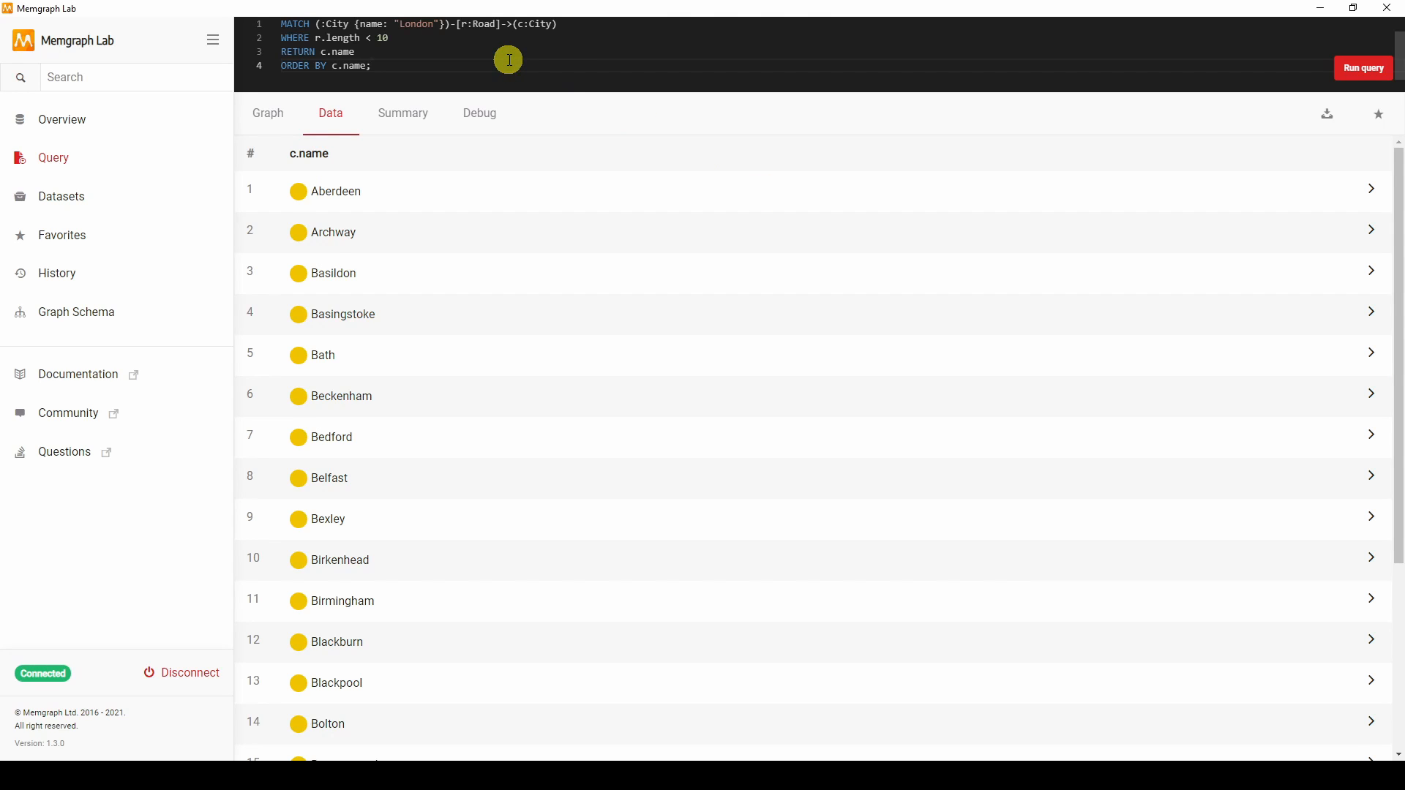
pyautogui.hotkey('ctrl', 'Return')
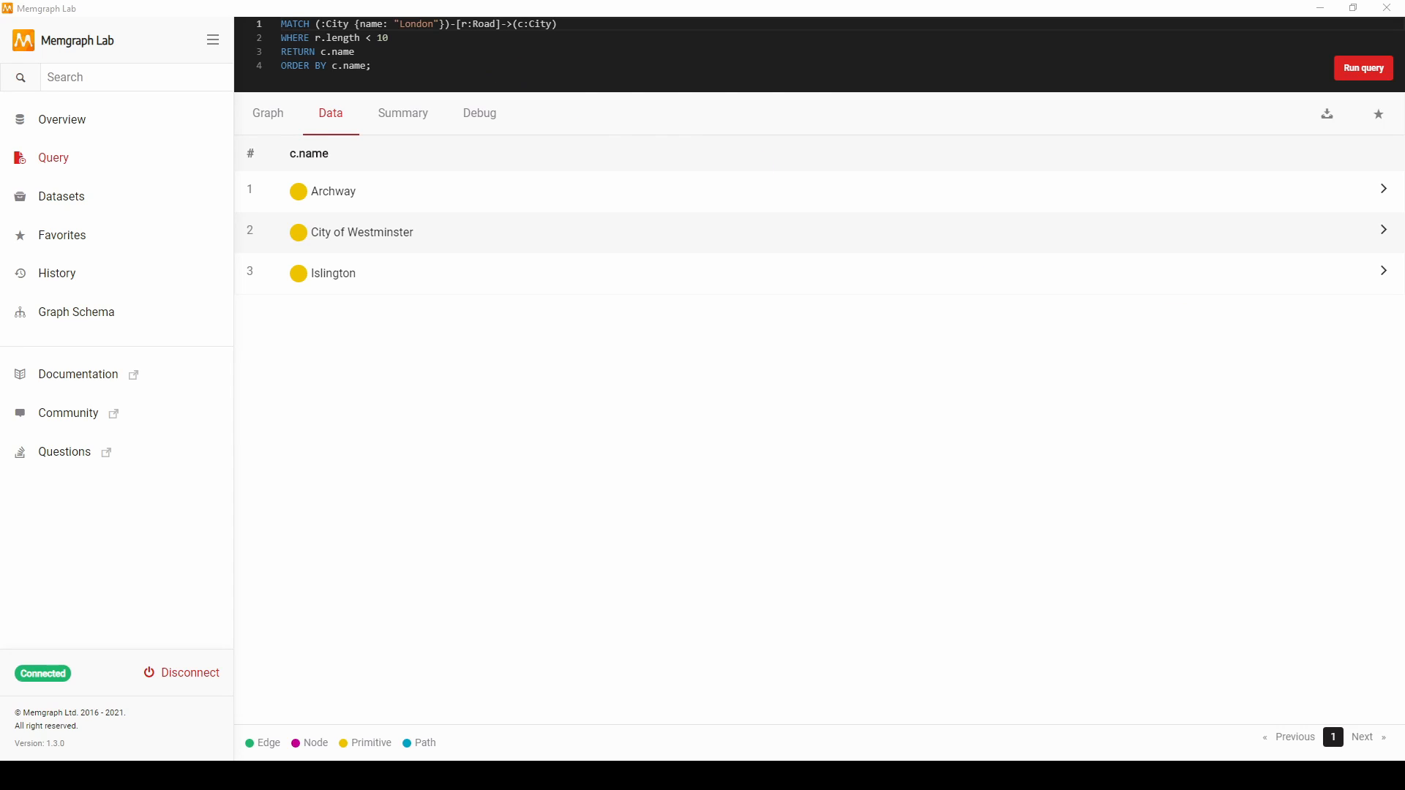
# - Run a new query, MATCH p = (:City {name: "London"}) -[:Road * bfs (e, v | e.length <= 230)]-> (:City {name: "Paris"}) RETURN nodes(p);
pyautogui.click(887, 61)
pyautogui.hotkey('ctrl', 'a')
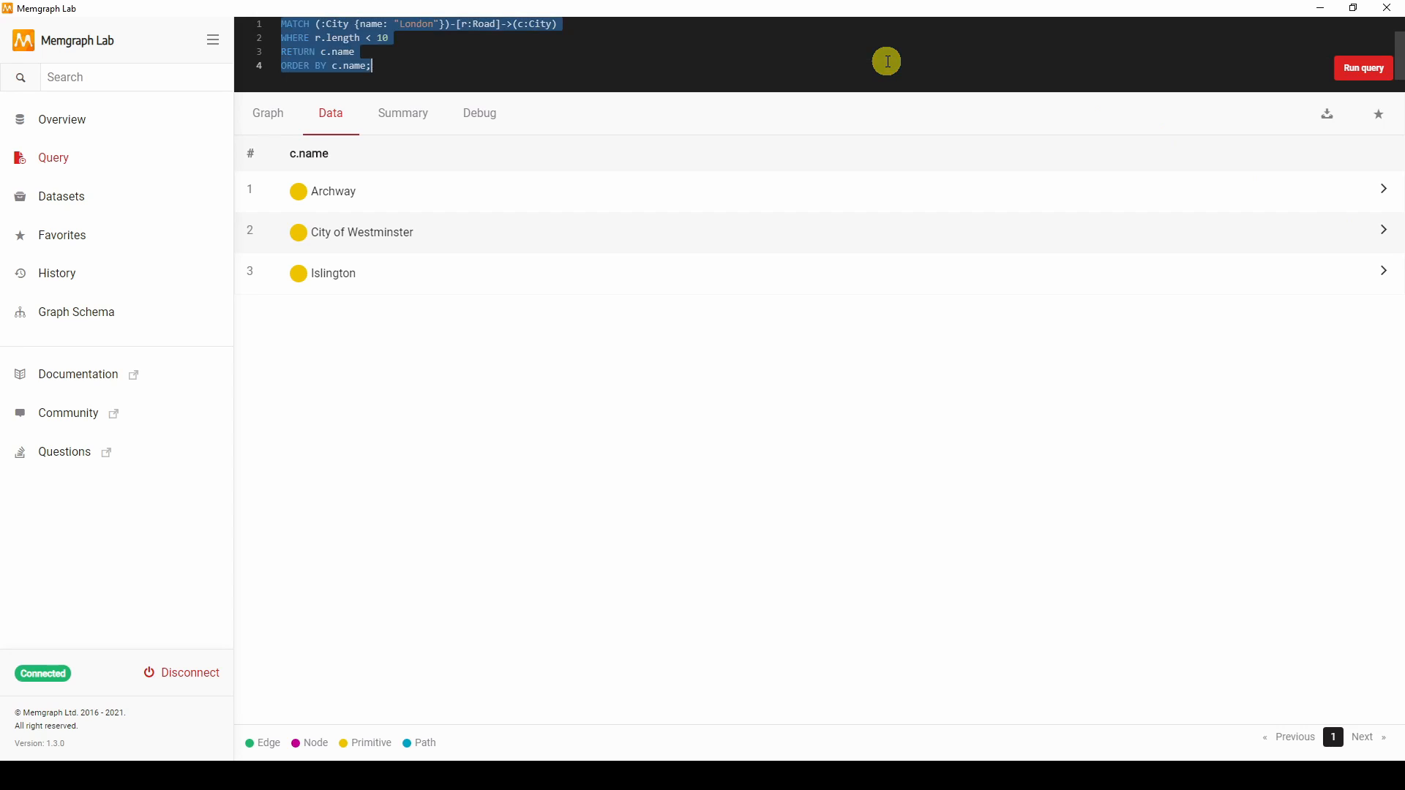
pyautogui.press('BackSpace')
pyautogui.write('MATCH p = (:City {name: "London"})         -[:Road * bfs (e, v | e.length <= 230)]->         (:City {name: "Paris"}) RETURN nodes(p);')
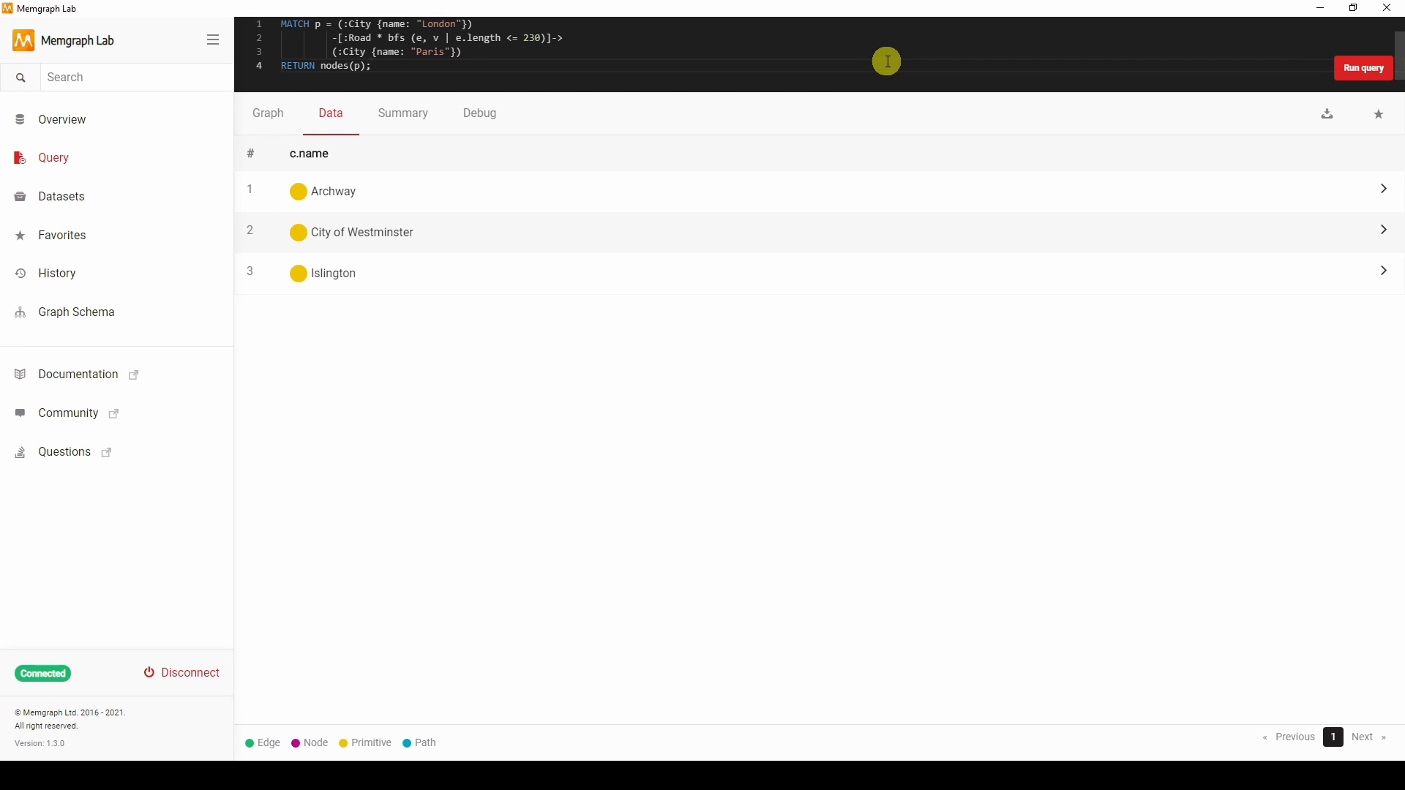
pyautogui.hotkey('ctrl', 'Return')
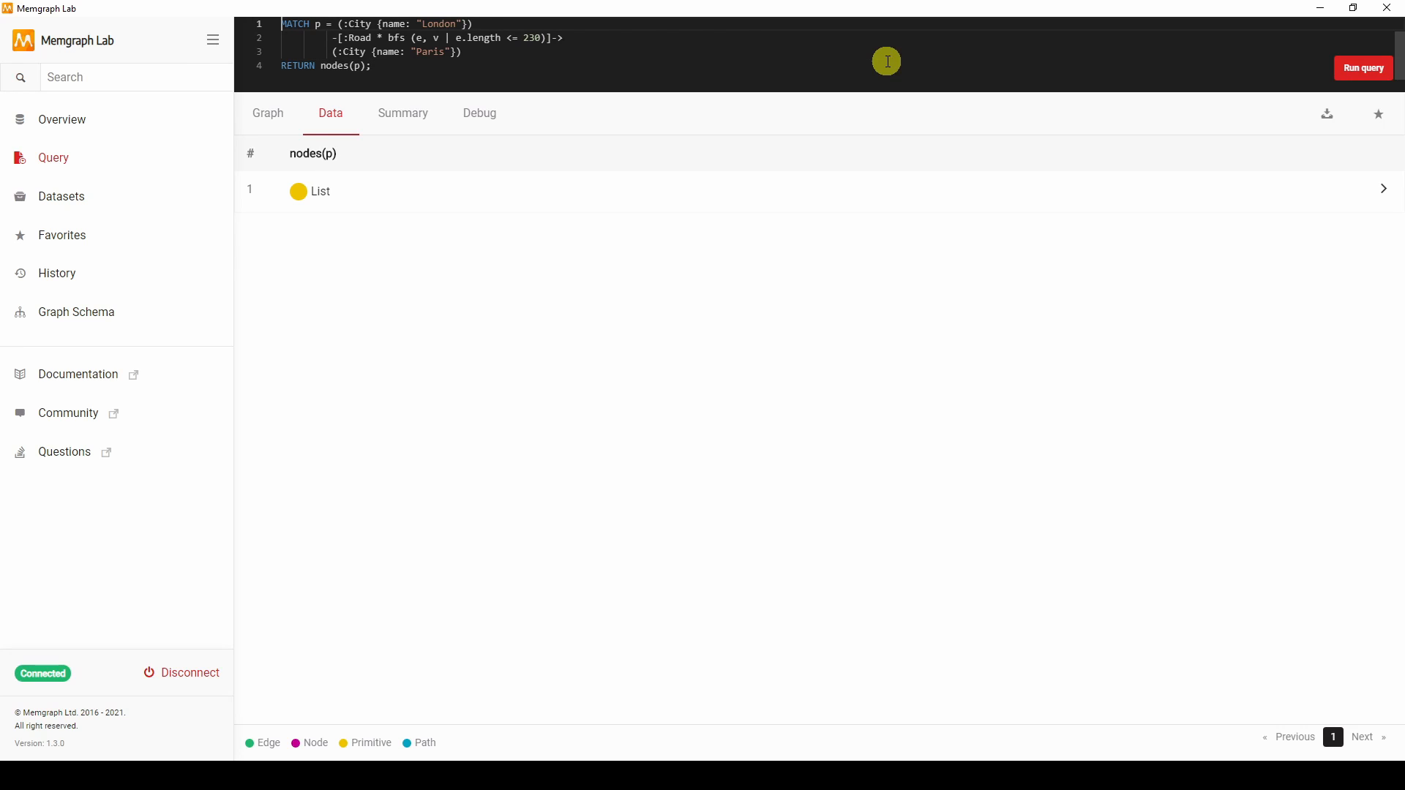
# - Expand the nodes(p) result list and each of its city objects to read the London-to-Paris route
pyautogui.click(1381, 189)
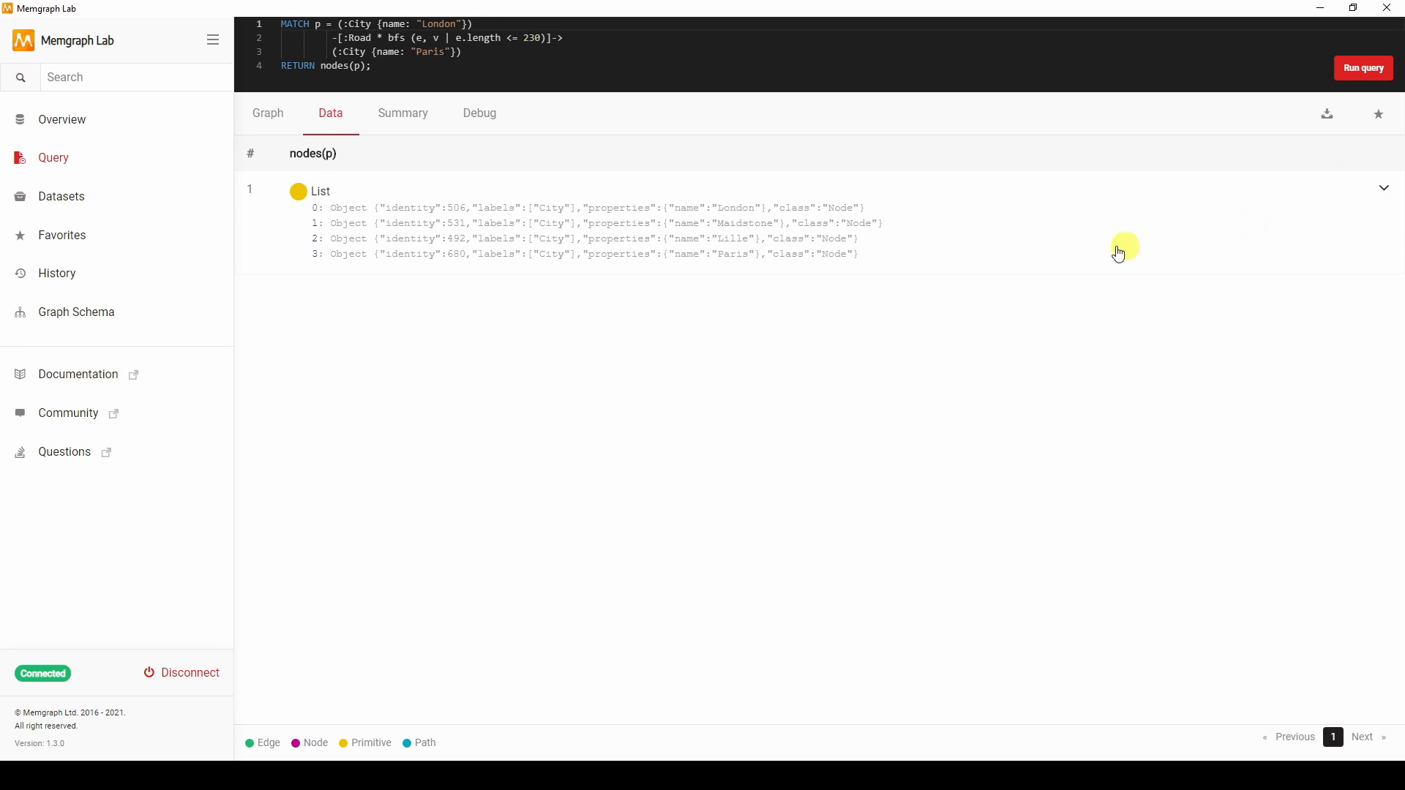
pyautogui.click(725, 209)
pyautogui.click(724, 284)
pyautogui.click(723, 363)
pyautogui.click(722, 437)
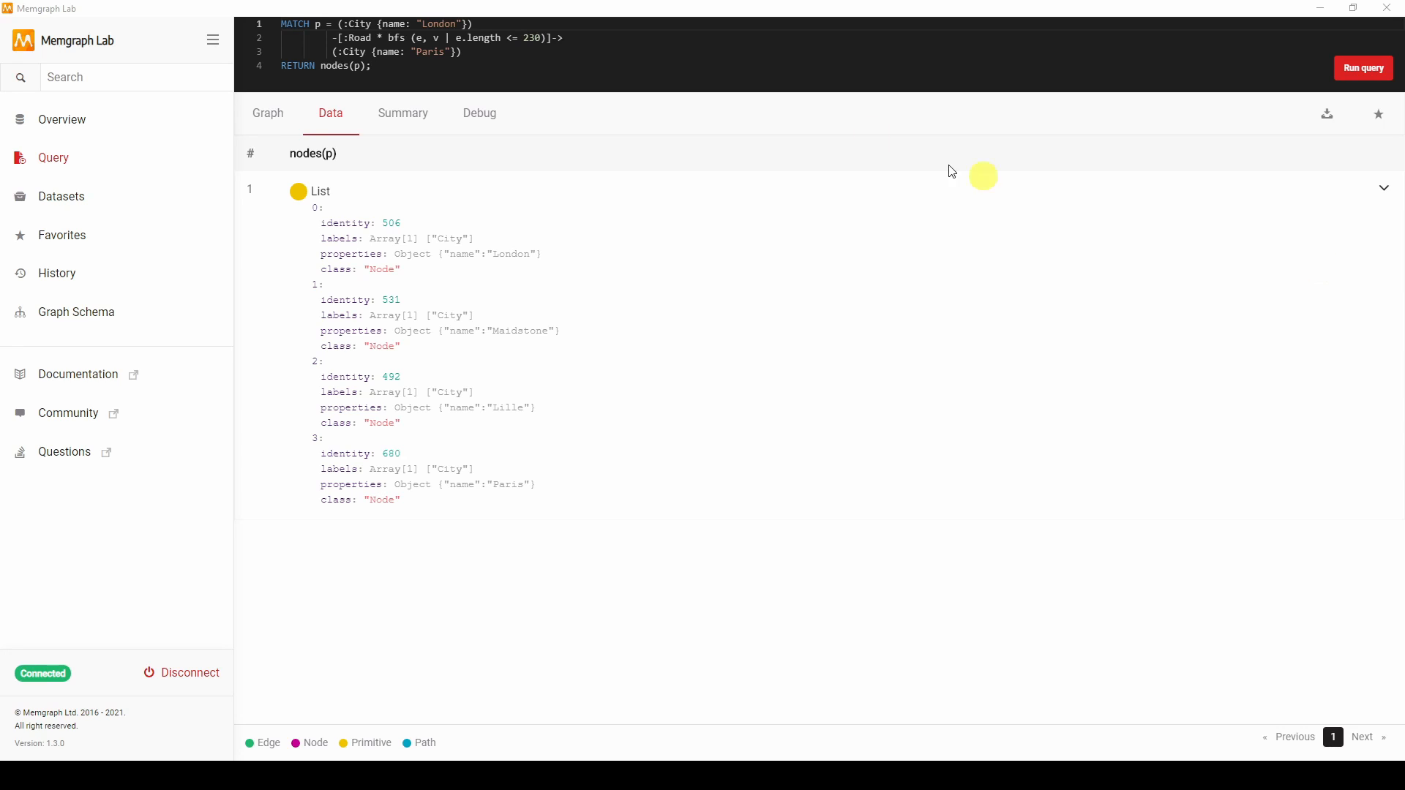
# - Run MATCH p = (:City {name: "Prague"}) -[:Road * wShortest (e, v | e.length) total_weight]-> (:City {name: "Paris"}) RETURN nodes(p) AS cities, total_weight;
pyautogui.click(593, 49)
pyautogui.hotkey('ctrl', 'a')
pyautogui.press('BackSpace')
pyautogui.write('MATCH p = (:City {name: "Prague"})         -[:Road * wShortest (e, v | e.length) total_weight]->         (:City {name: "Paris"}) RETURN nodes(p) AS cities, total_weight;')
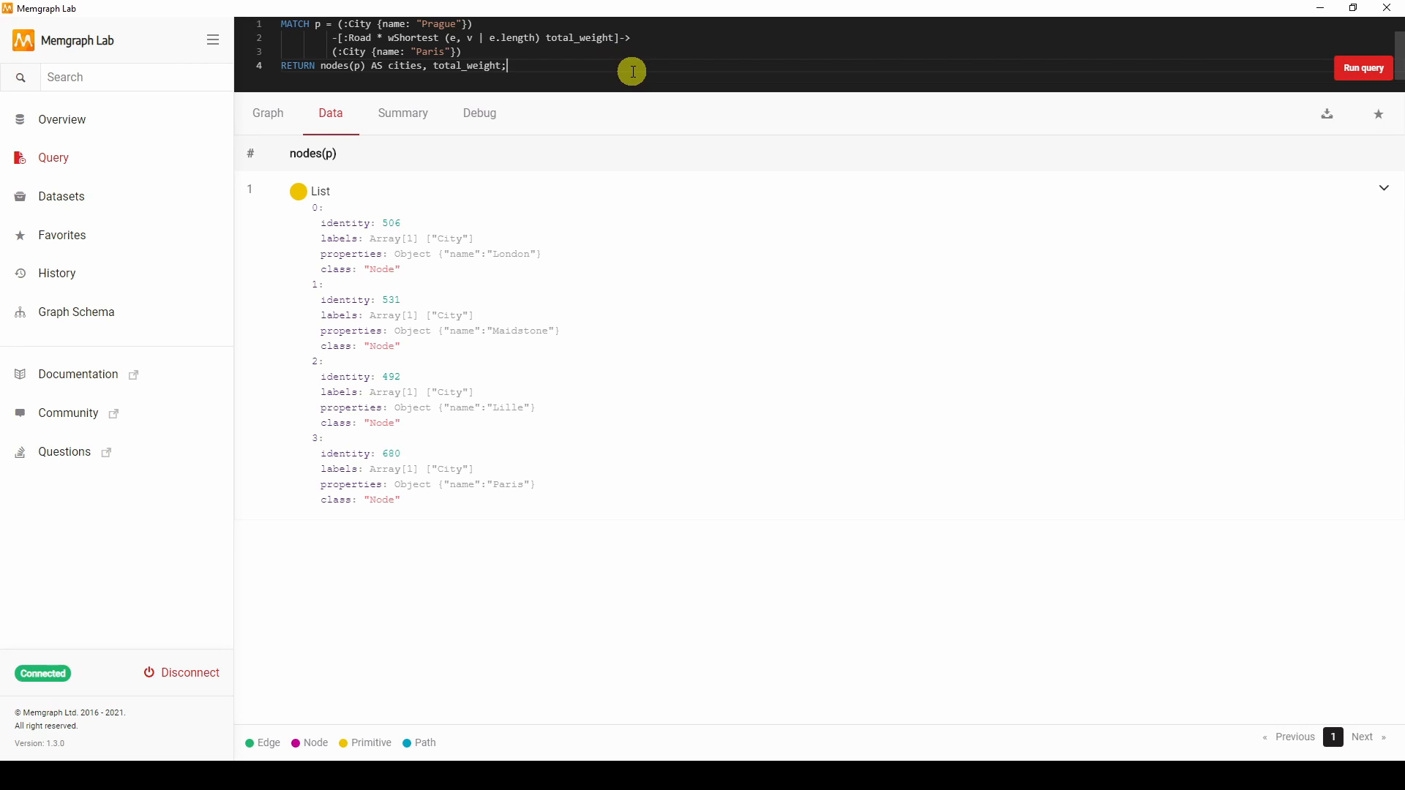
pyautogui.hotkey('ctrl', 'Return')
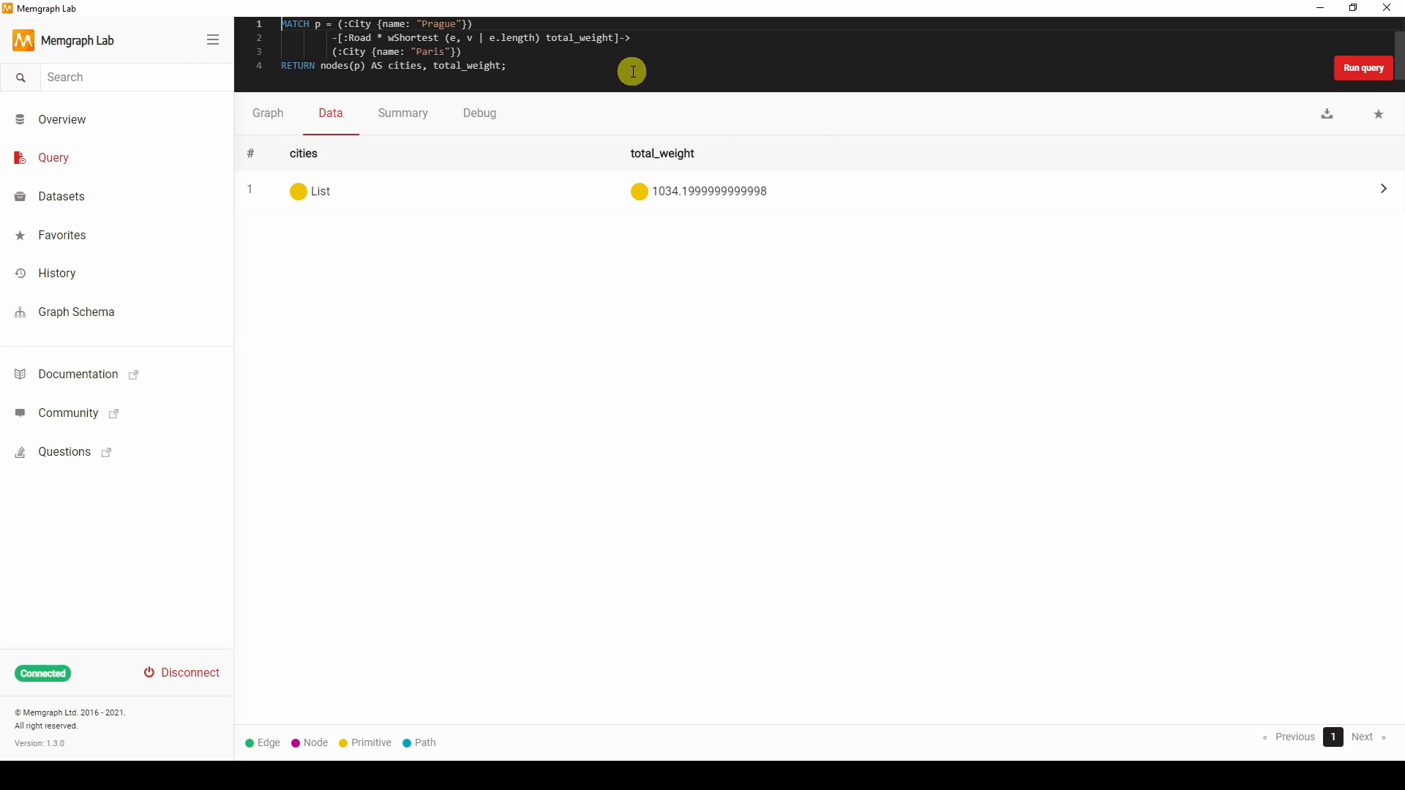
# - Expand the cities result list and all its city objects to read the shortest Prague-to-Paris route
pyautogui.click(1382, 195)
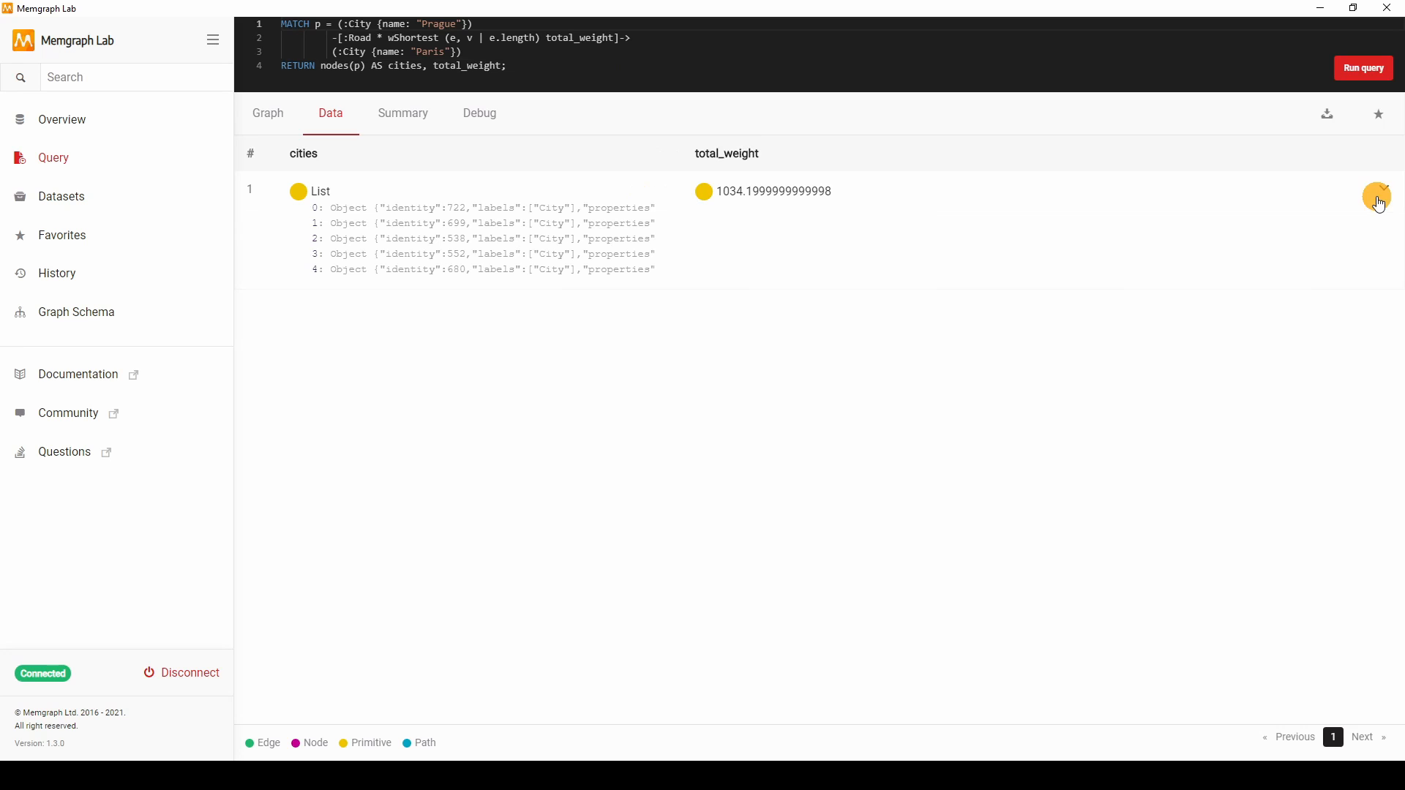
pyautogui.click(447, 212)
pyautogui.click(455, 278)
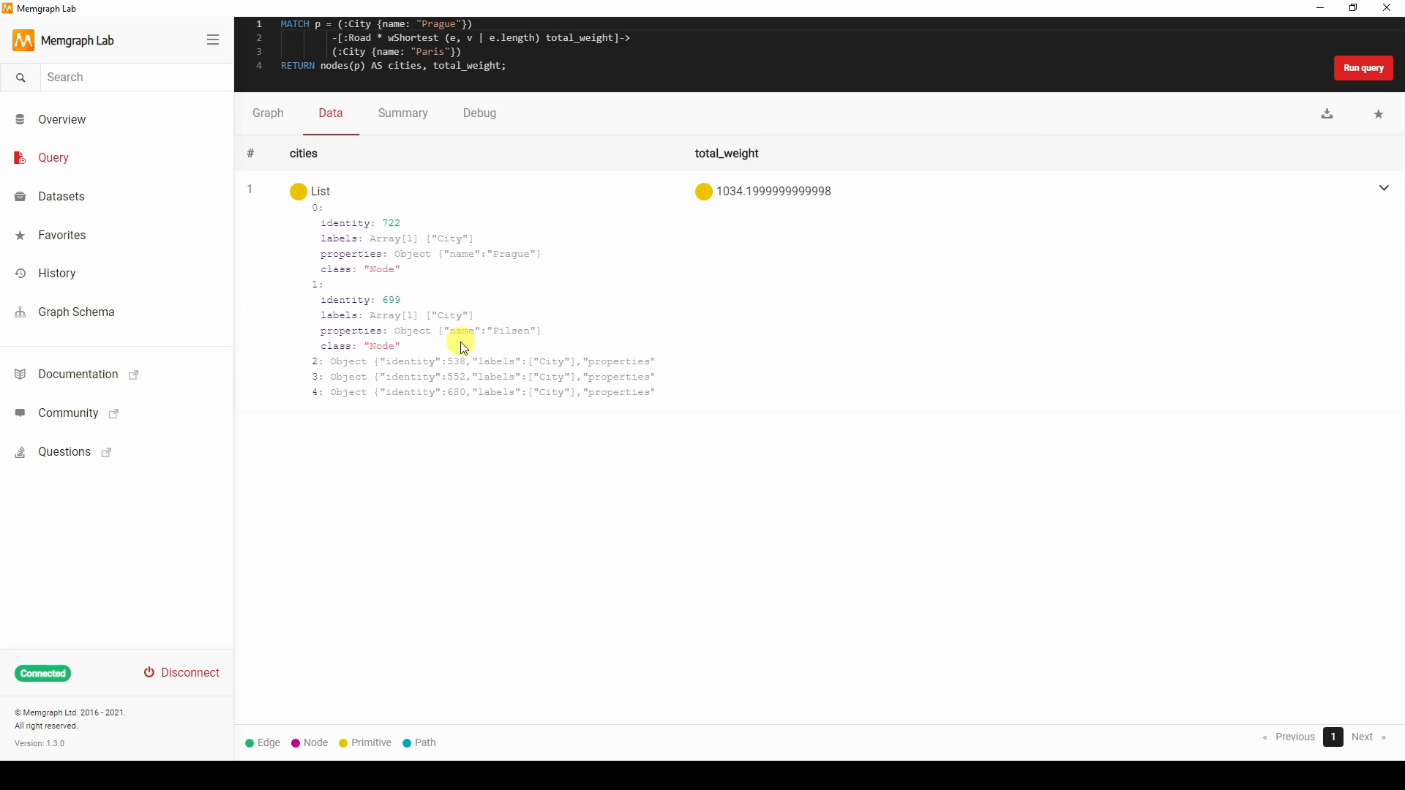
pyautogui.click(463, 362)
pyautogui.click(472, 439)
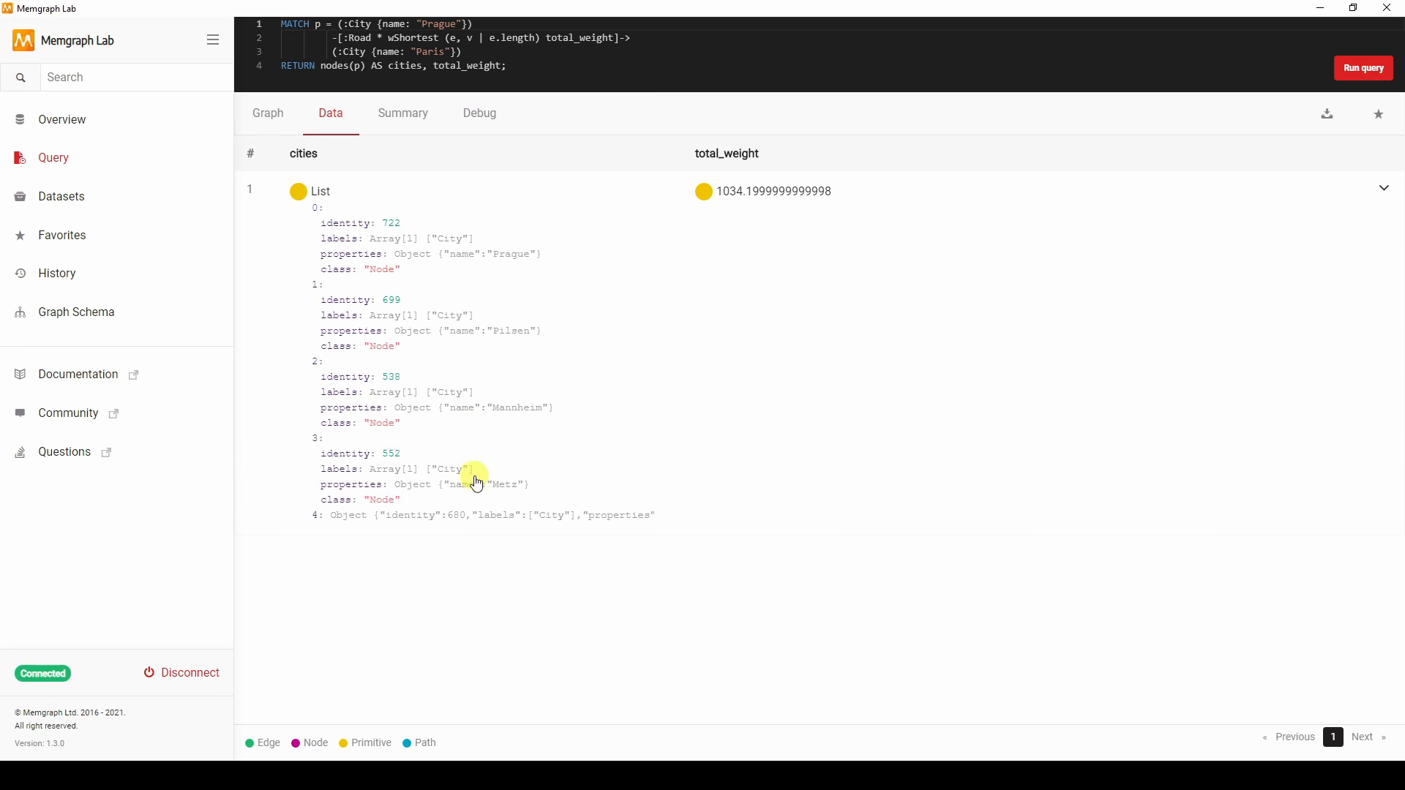
pyautogui.click(484, 516)
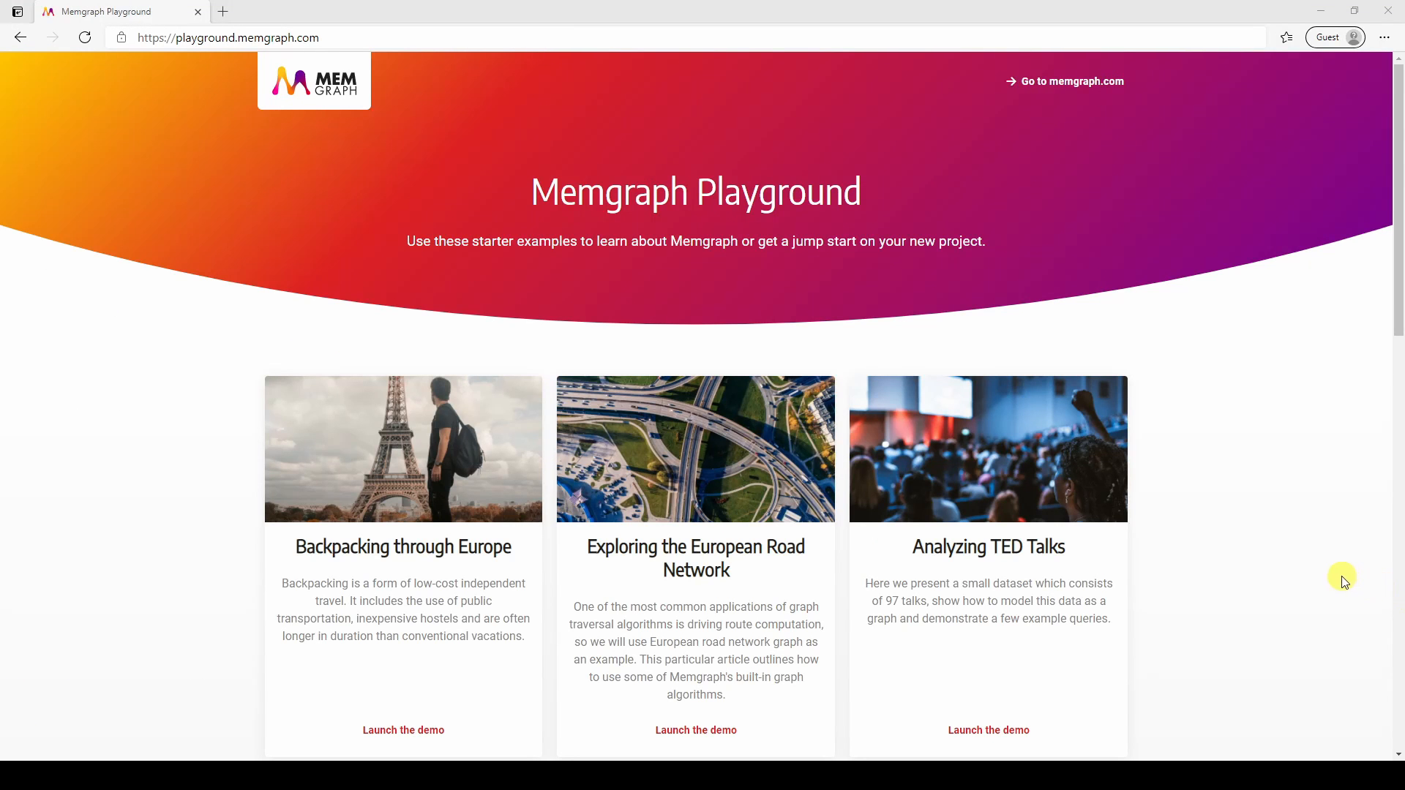
# - Switch to Memgraph Playground in the browser and open the Game of Thrones deaths demo
pyautogui.scroll(-10, 1330, 575)
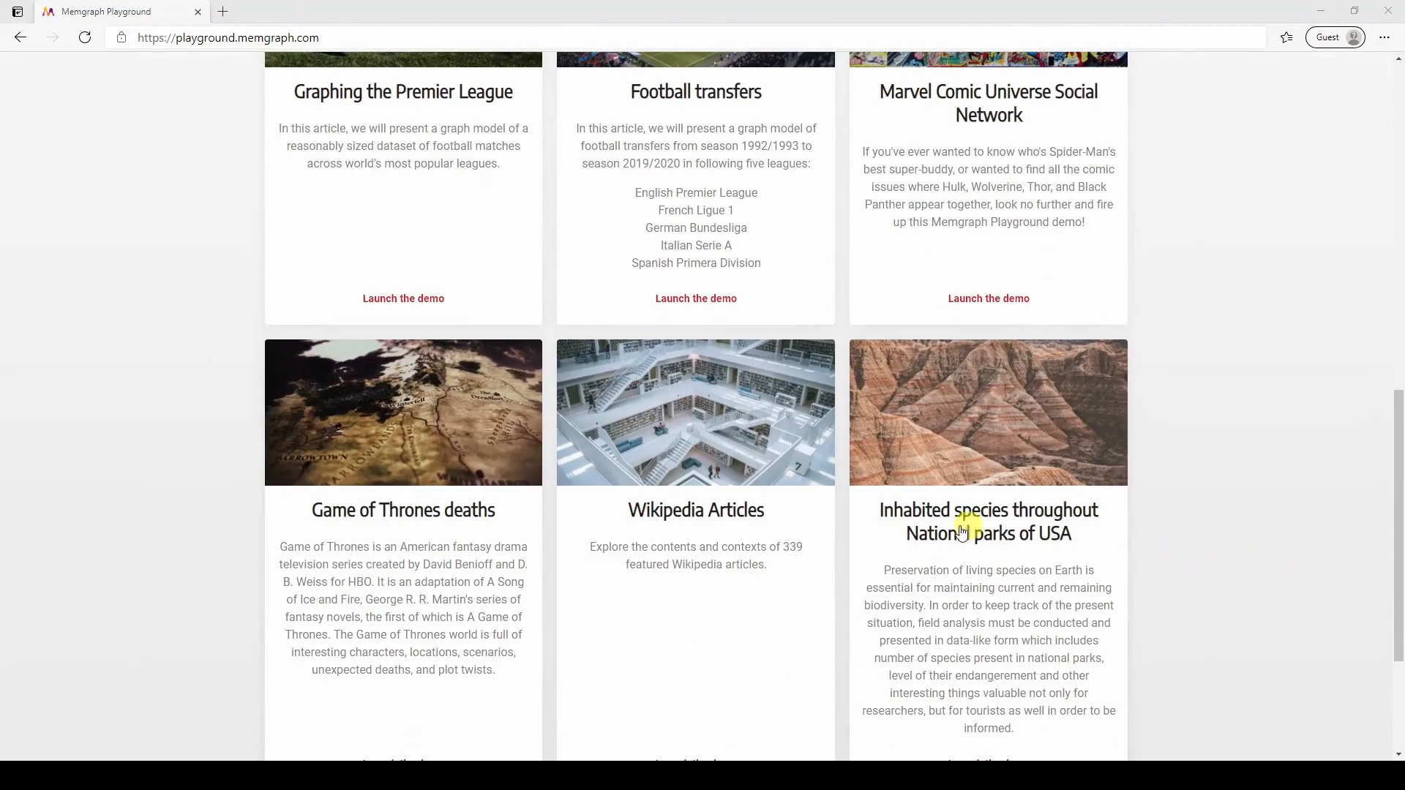
pyautogui.click(399, 465)
# - Run the tutorial's example query 9, which graphs all characters with their LOYAL_TO allegiances, and look closer at the resulting graph
pyautogui.scroll(-20, 399, 465)
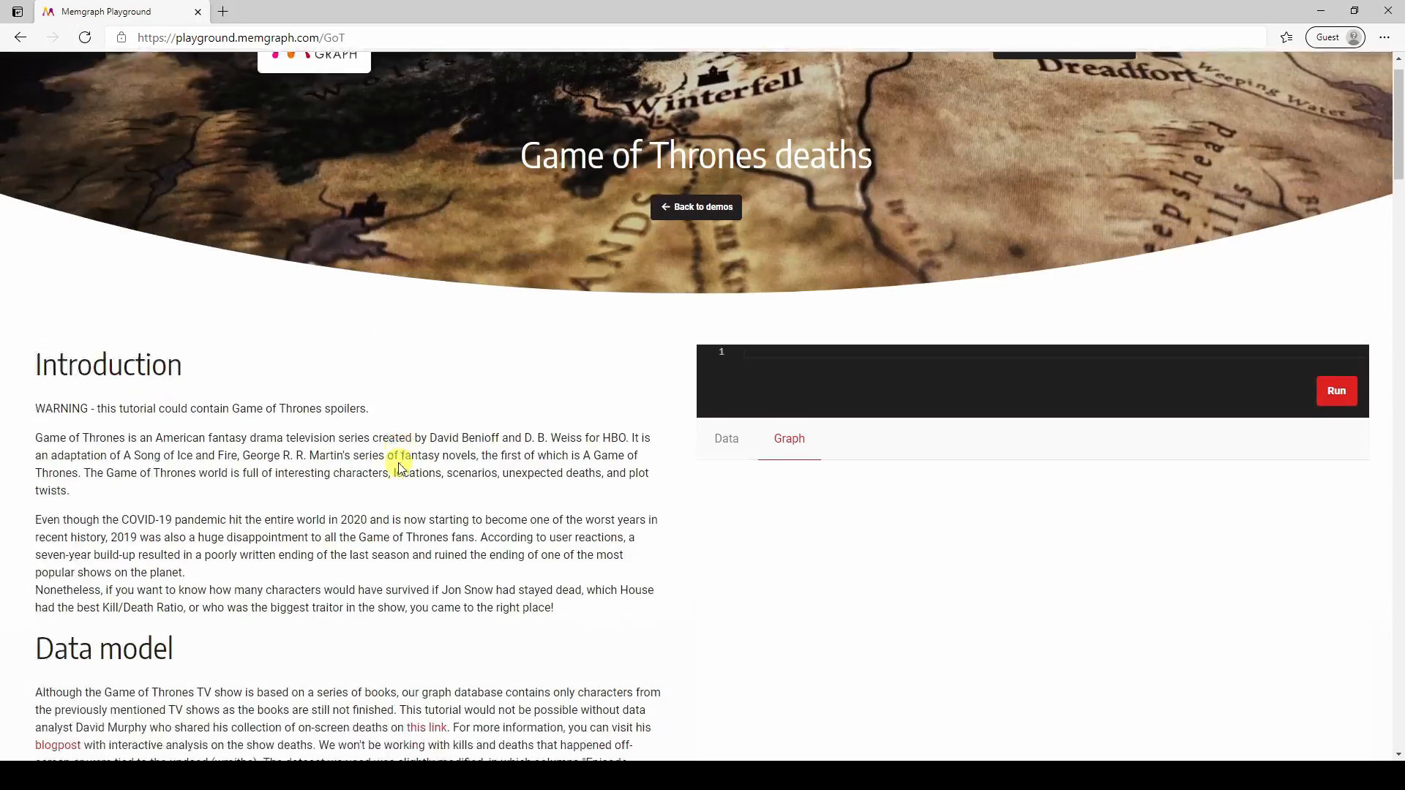
pyautogui.scroll(-5, 400, 466)
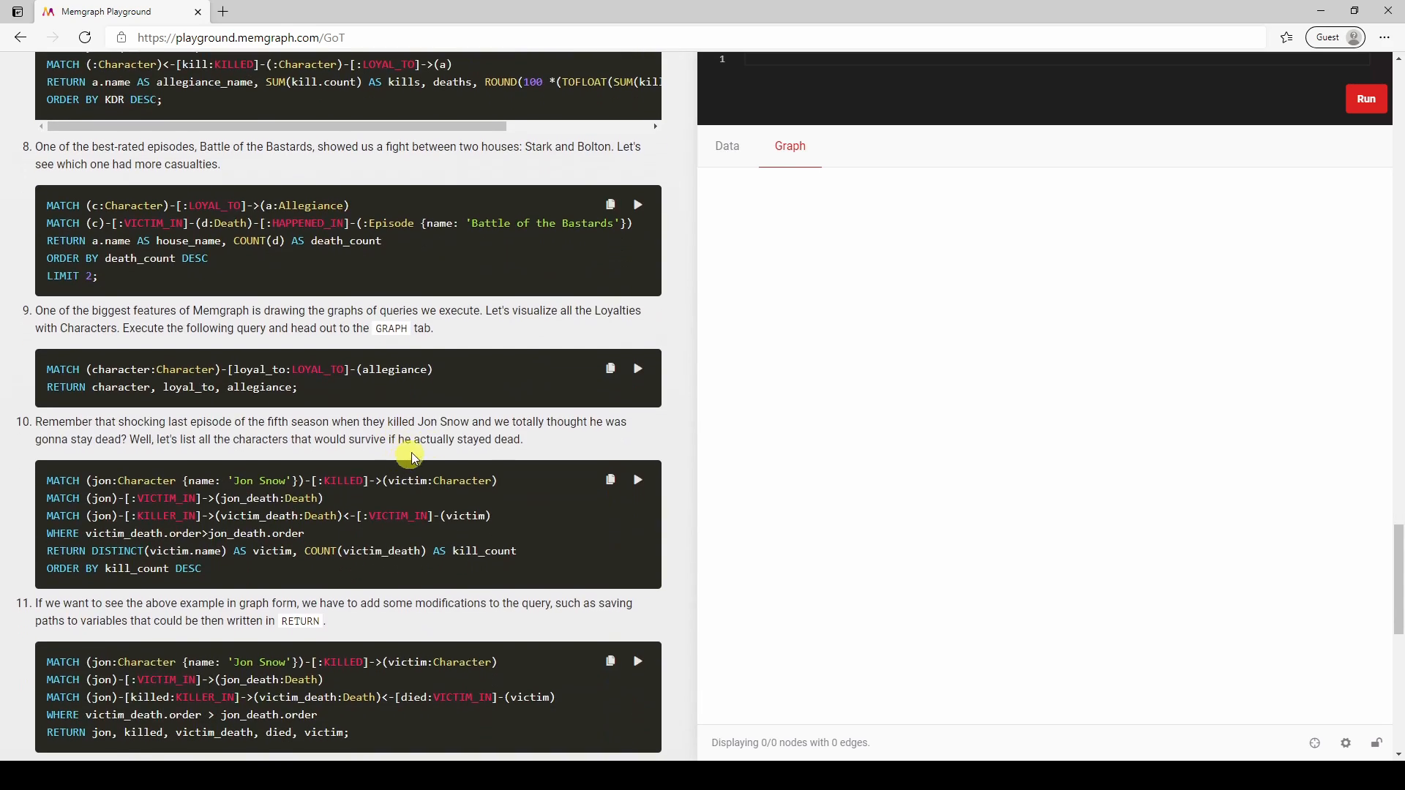
pyautogui.click(638, 368)
pyautogui.scroll(5, 1012, 424)
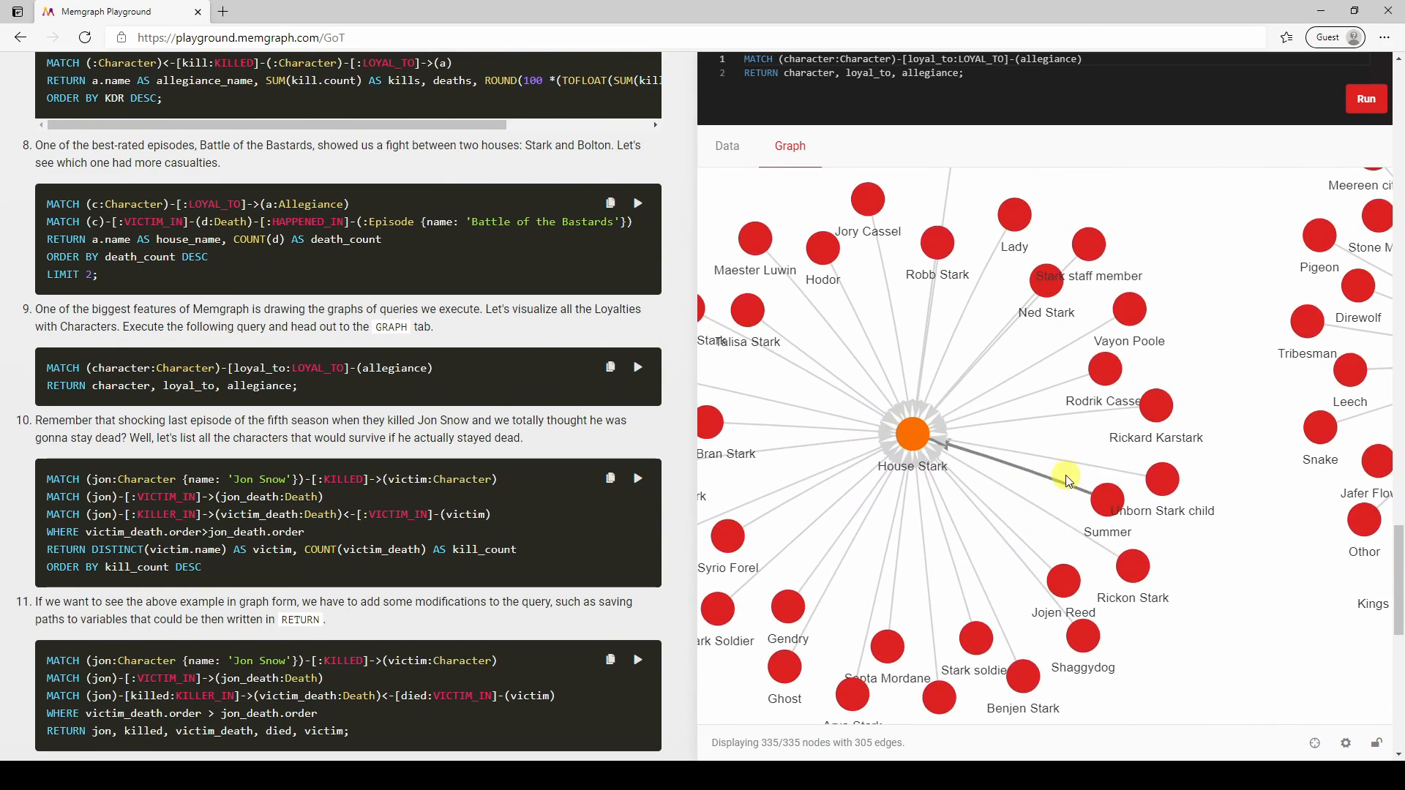